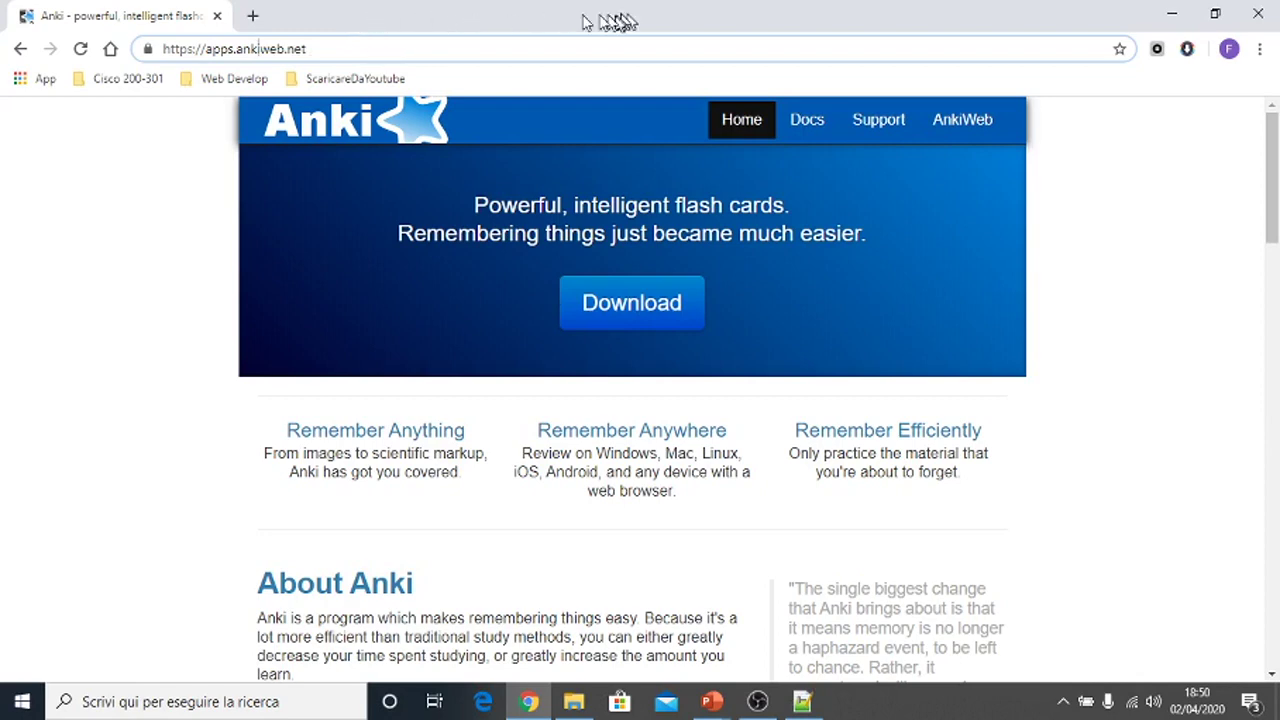
- Download the 64-bit Windows installer anki-2.1.22-windows.exe from the AnkiWeb download page
left_click(596, 314)
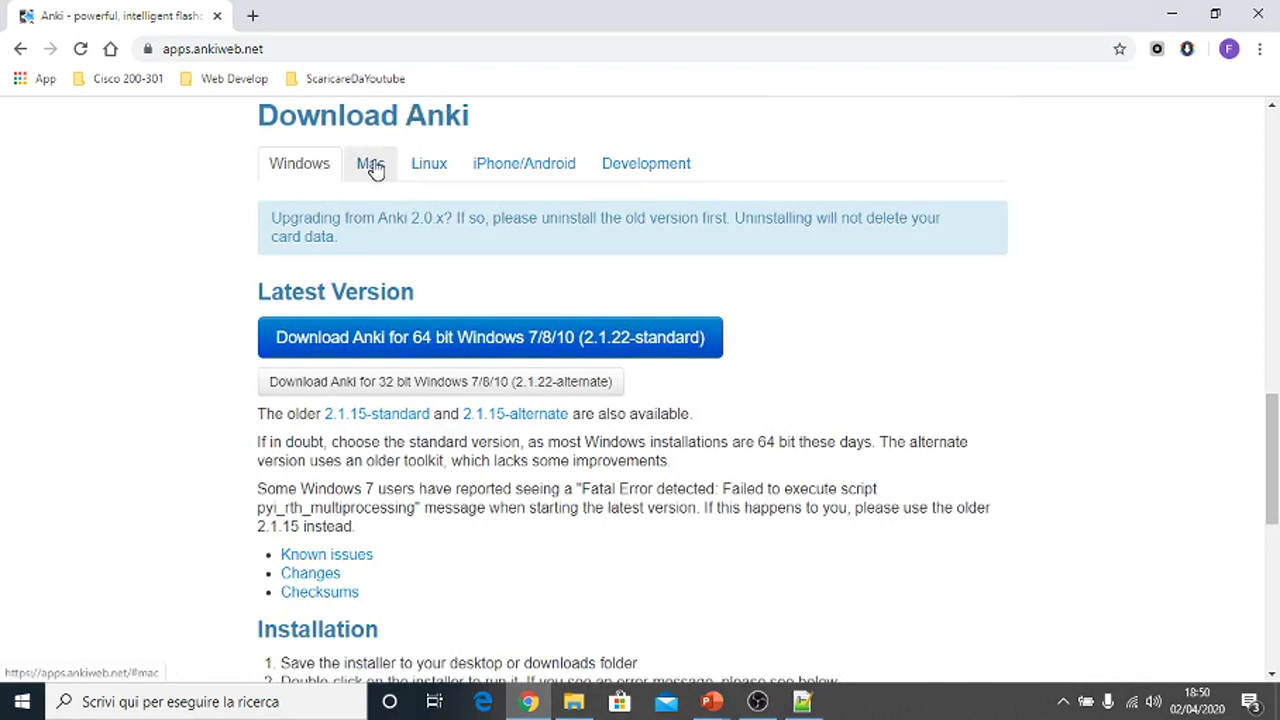
left_click(370, 166)
left_click(298, 166)
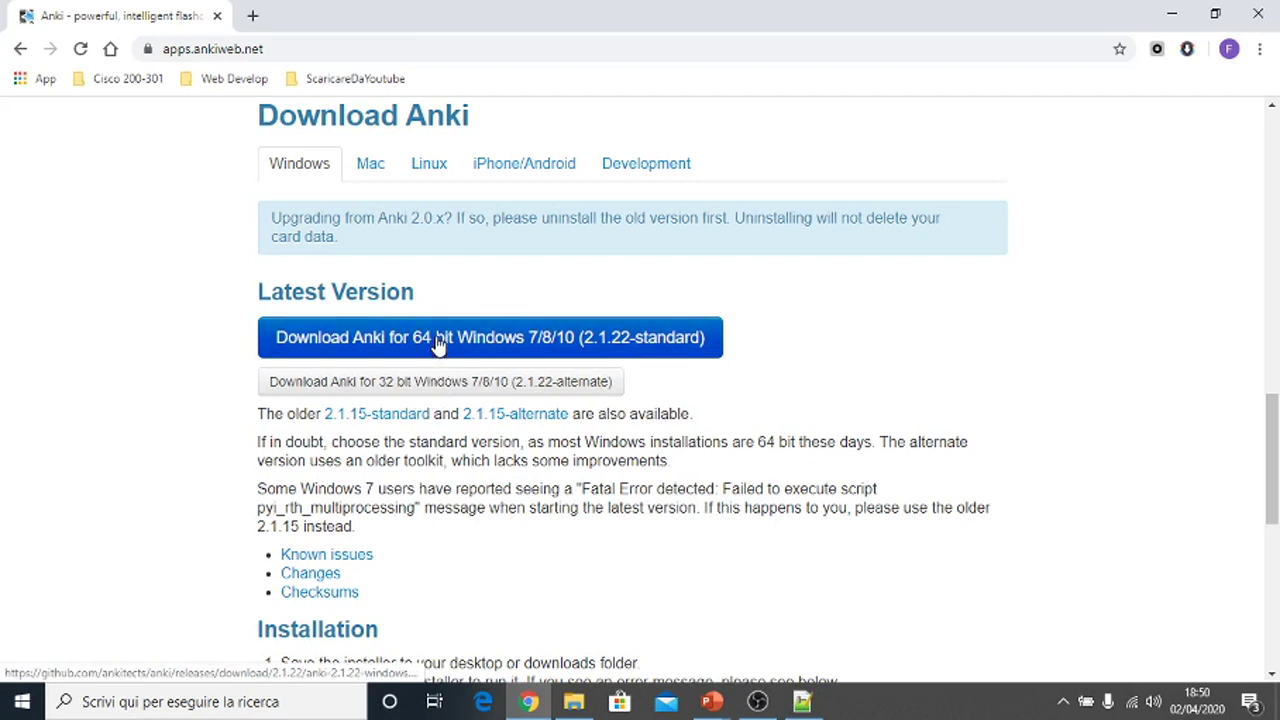
left_click(437, 342)
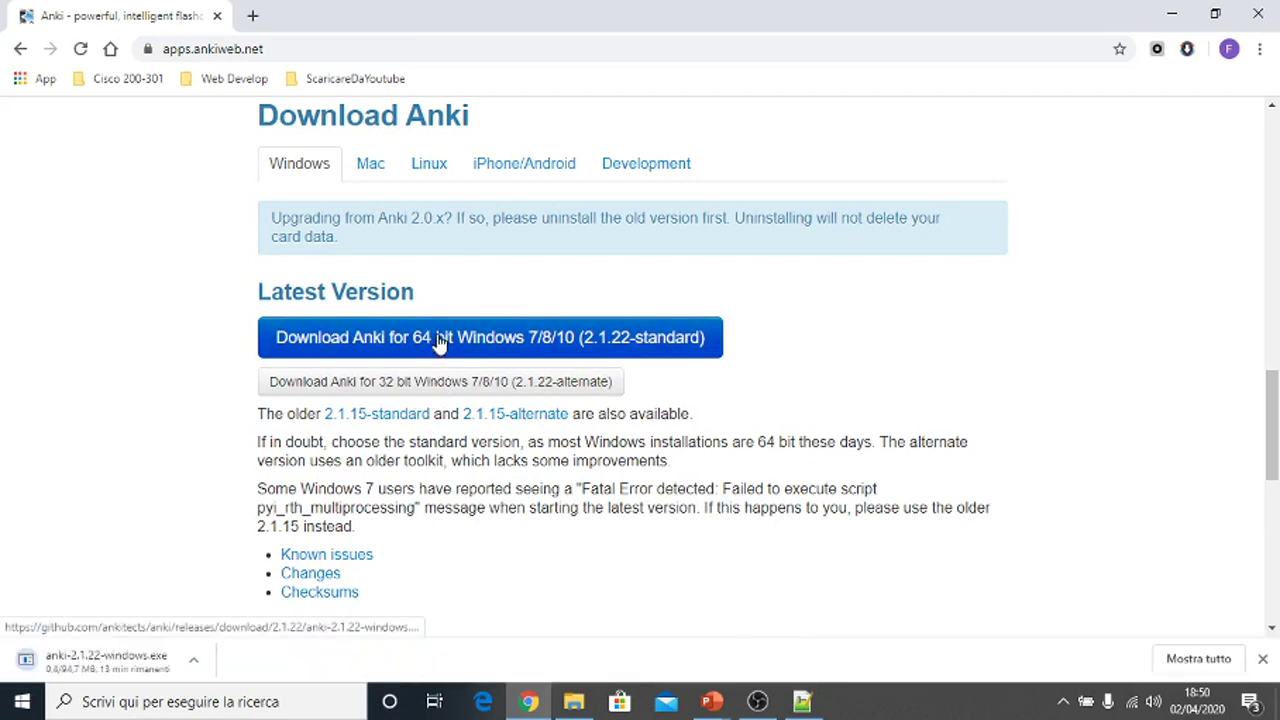
left_click(195, 660)
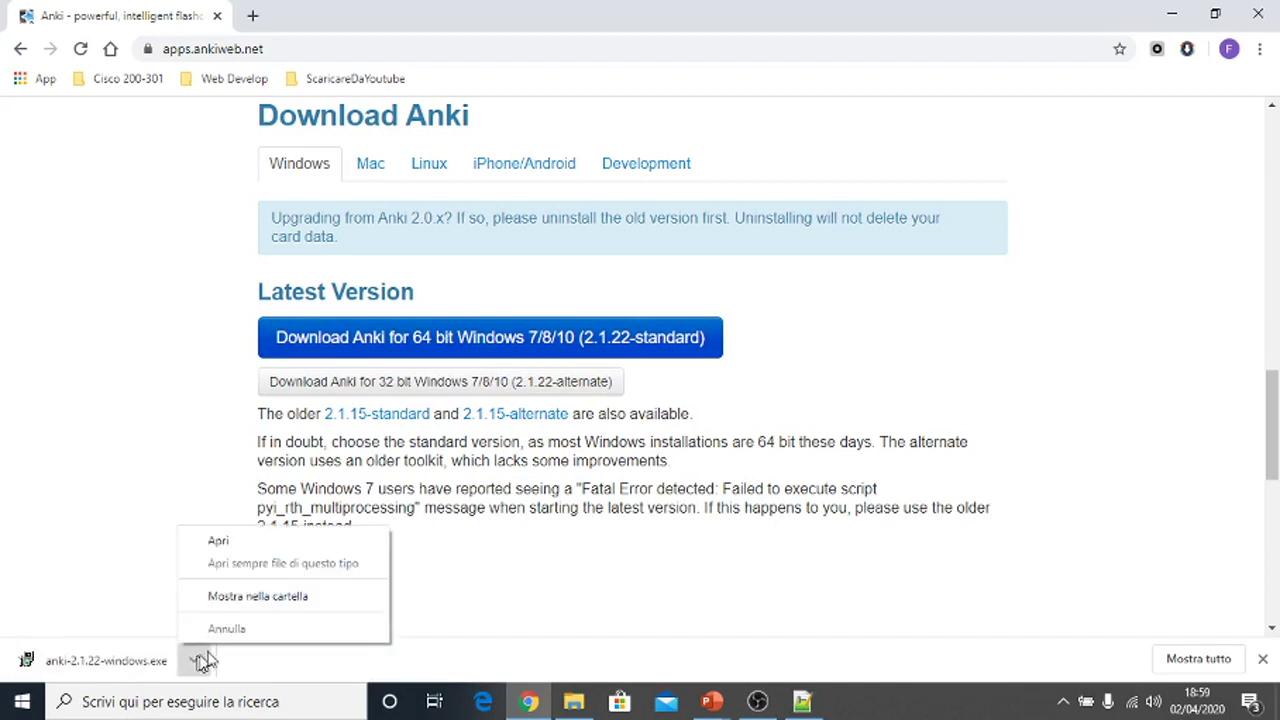
- Run the downloaded anki-2.1.22-windows.exe installer as administrator from its folder
left_click(300, 606)
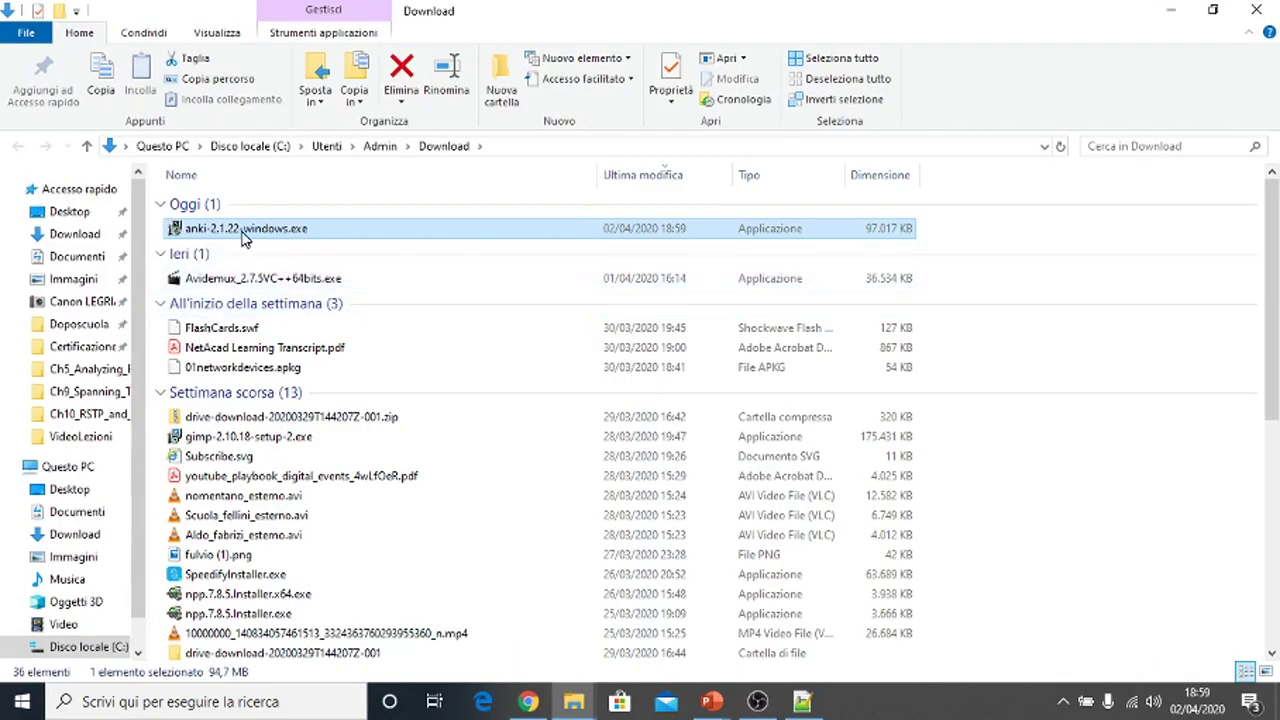
right_click(243, 237)
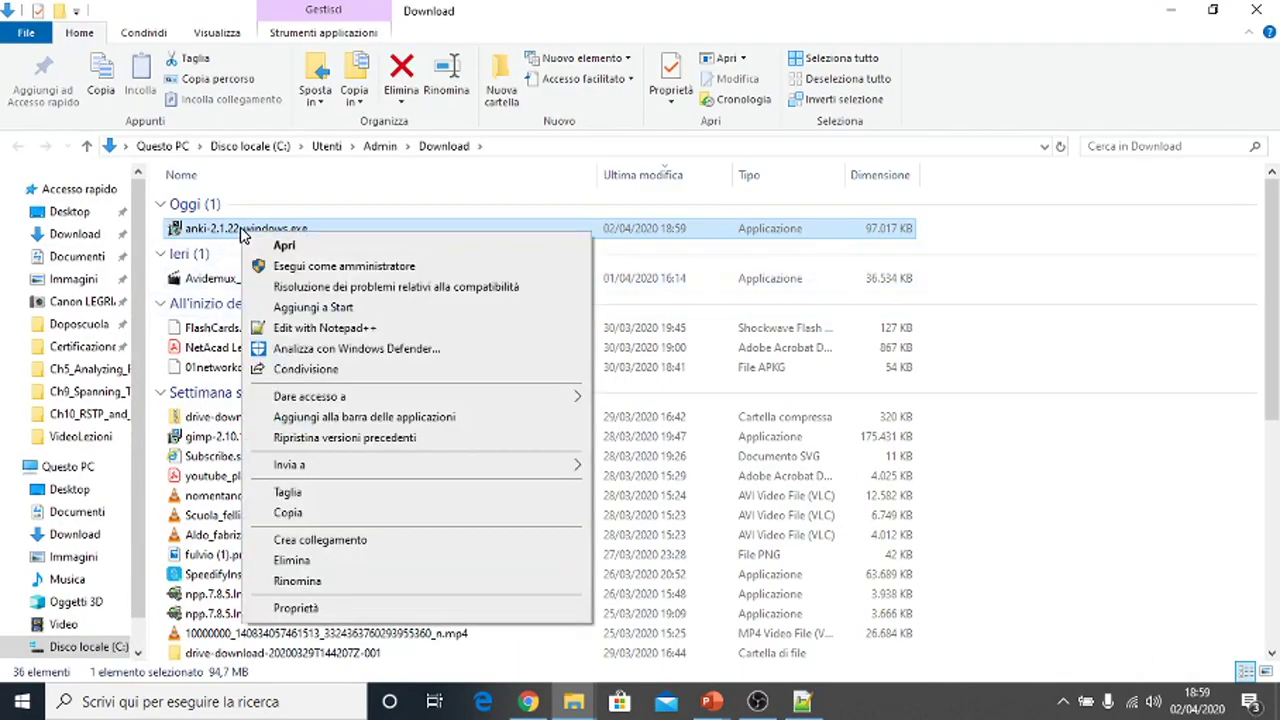
left_click(302, 273)
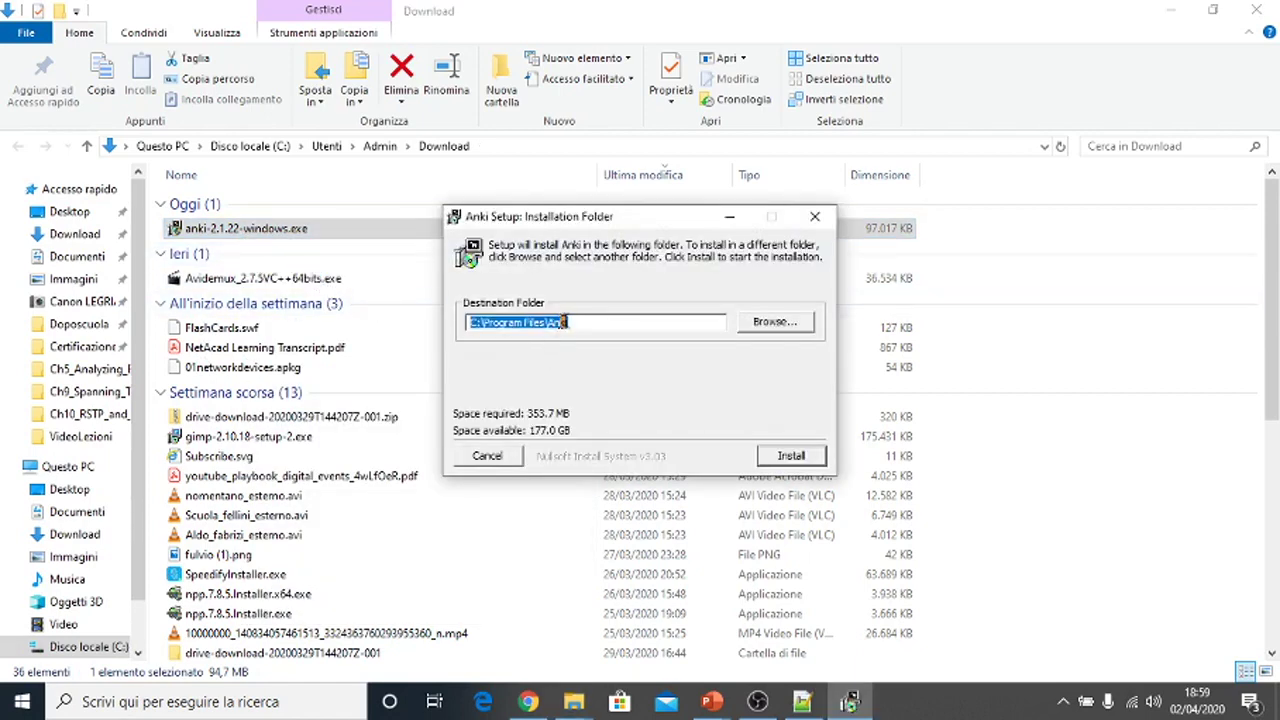
- Install Anki into C:\Program Files\Anki, then reveal the desktop with Win+D
left_click(575, 322)
mouse_move(575, 322)
left_mouse_down()
mouse_move(485, 321)
mouse_move(574, 322)
left_mouse_up()
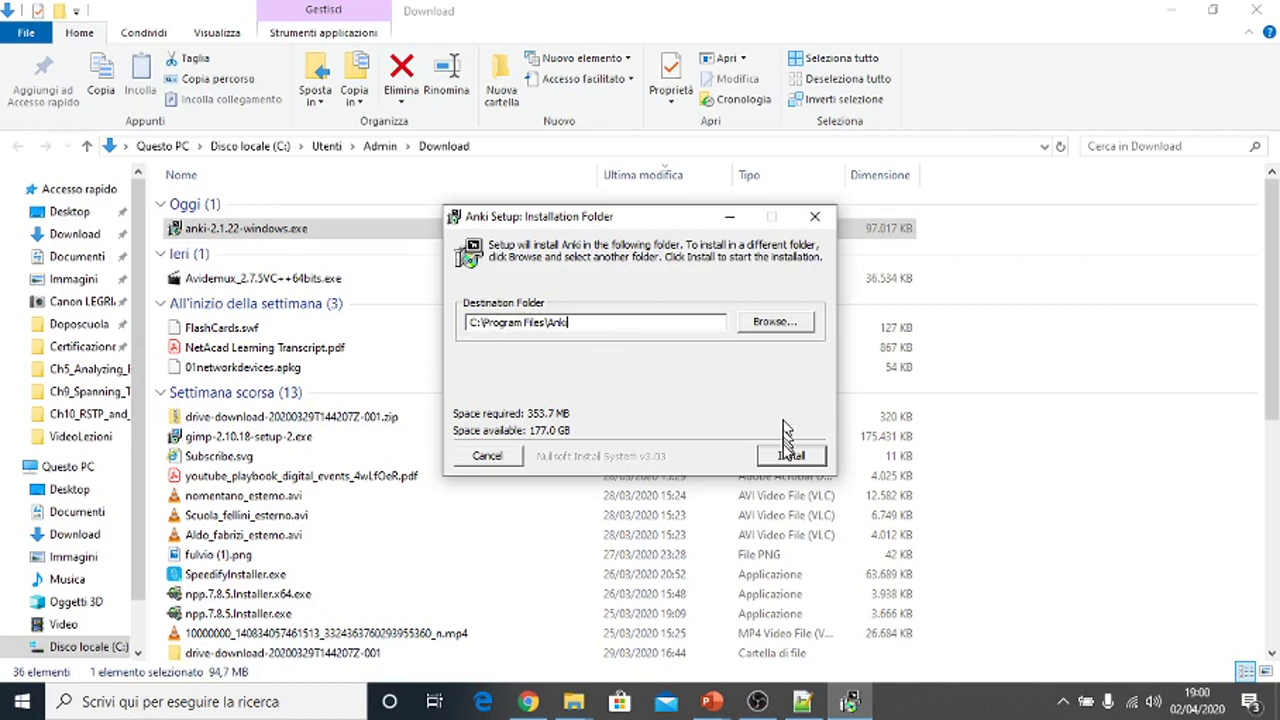
left_click(790, 457)
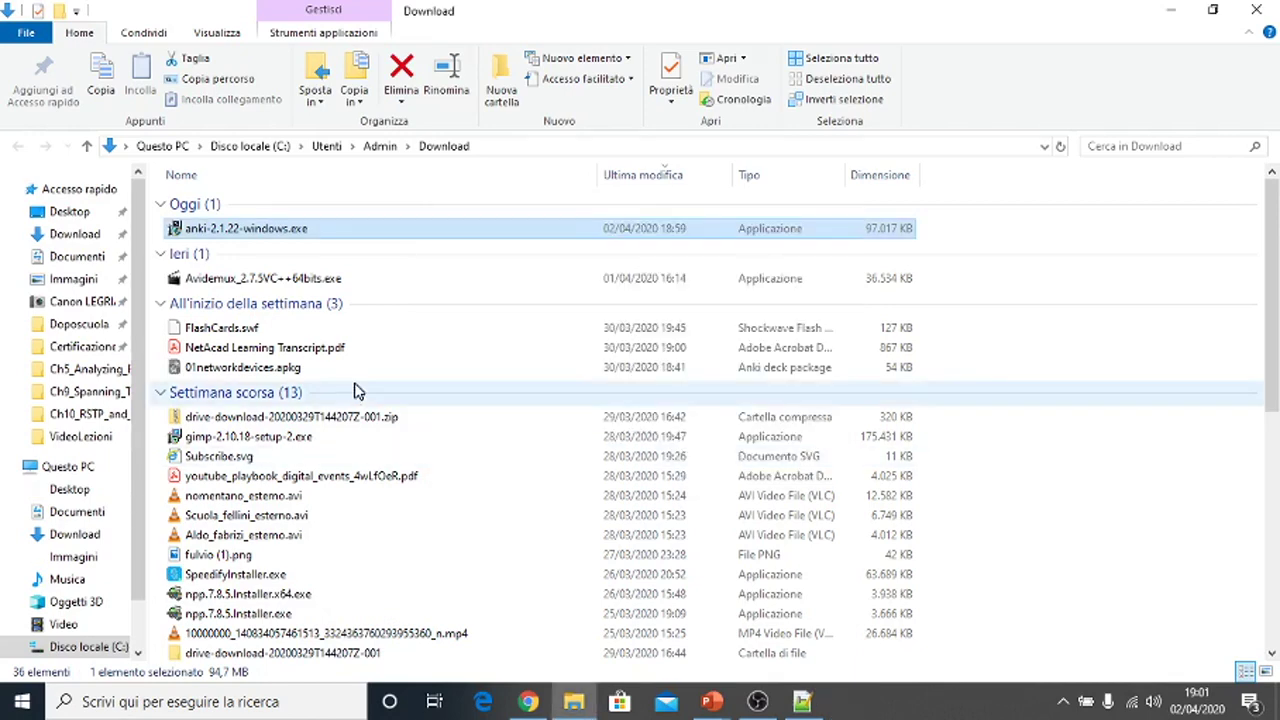
key("super+d")
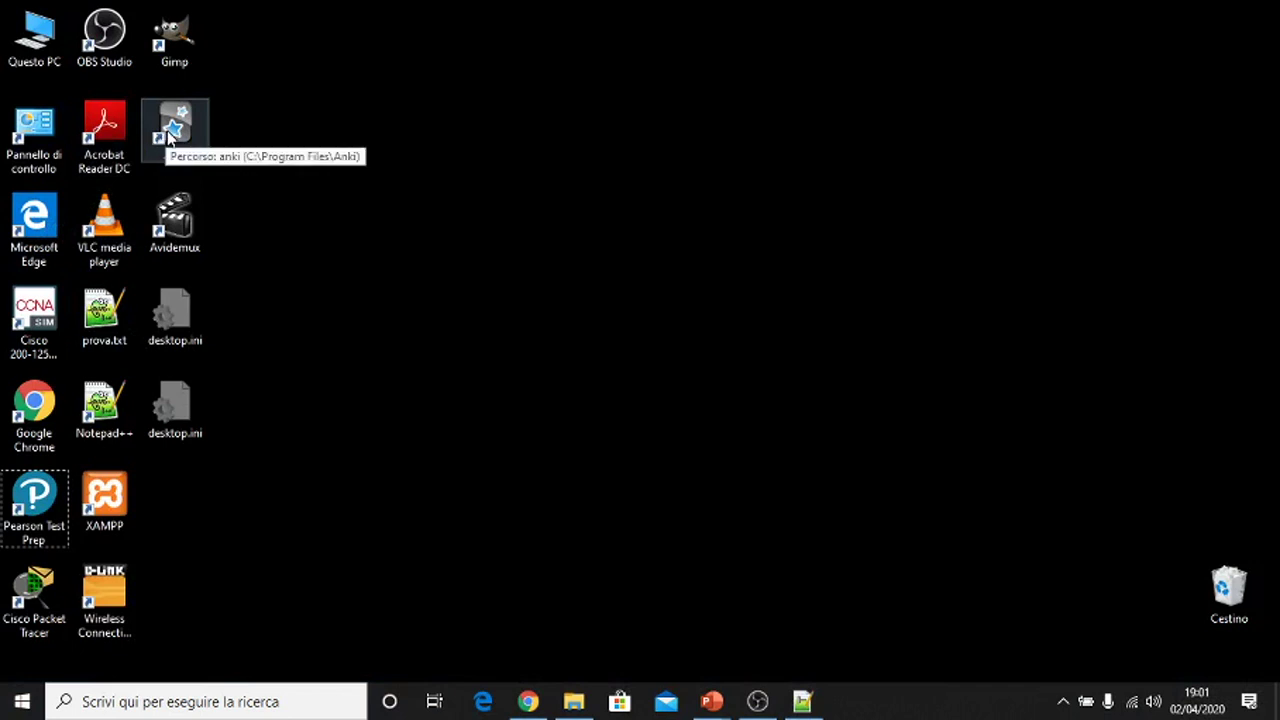
- Launch Anki from its desktop shortcut and confirm English (United Kingdom) as the interface language
left_click(167, 130)
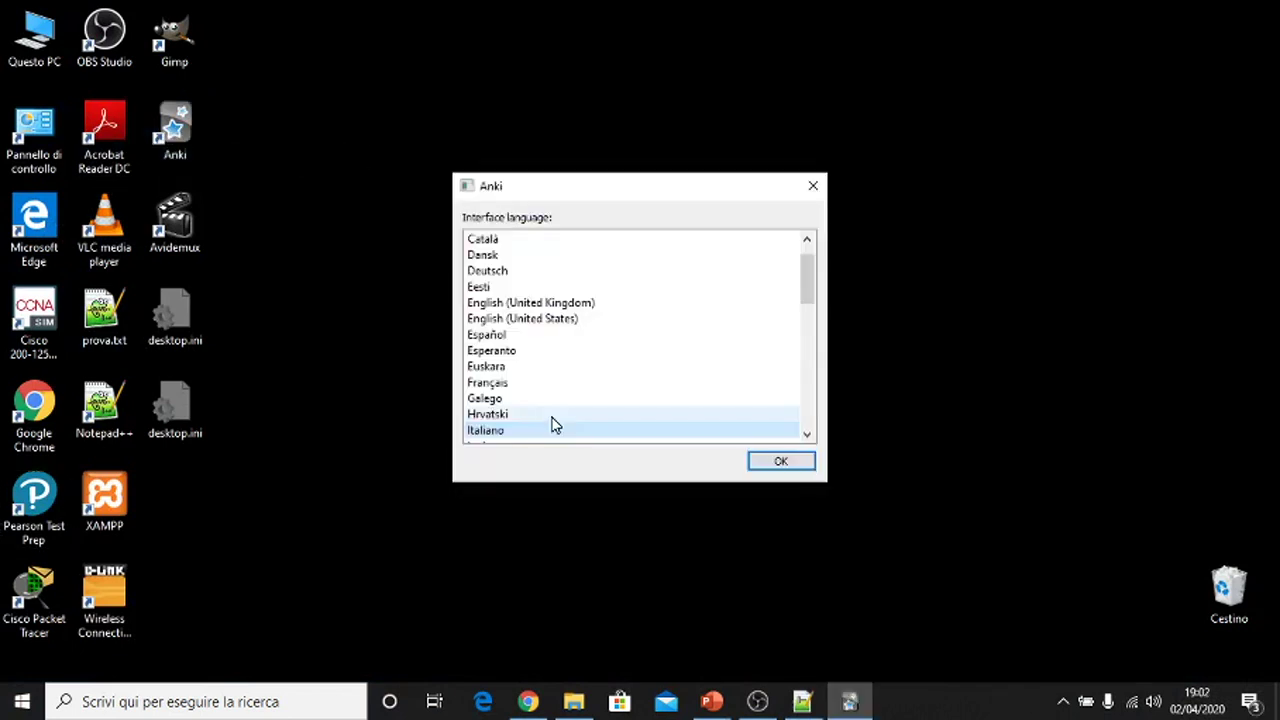
left_click(540, 304)
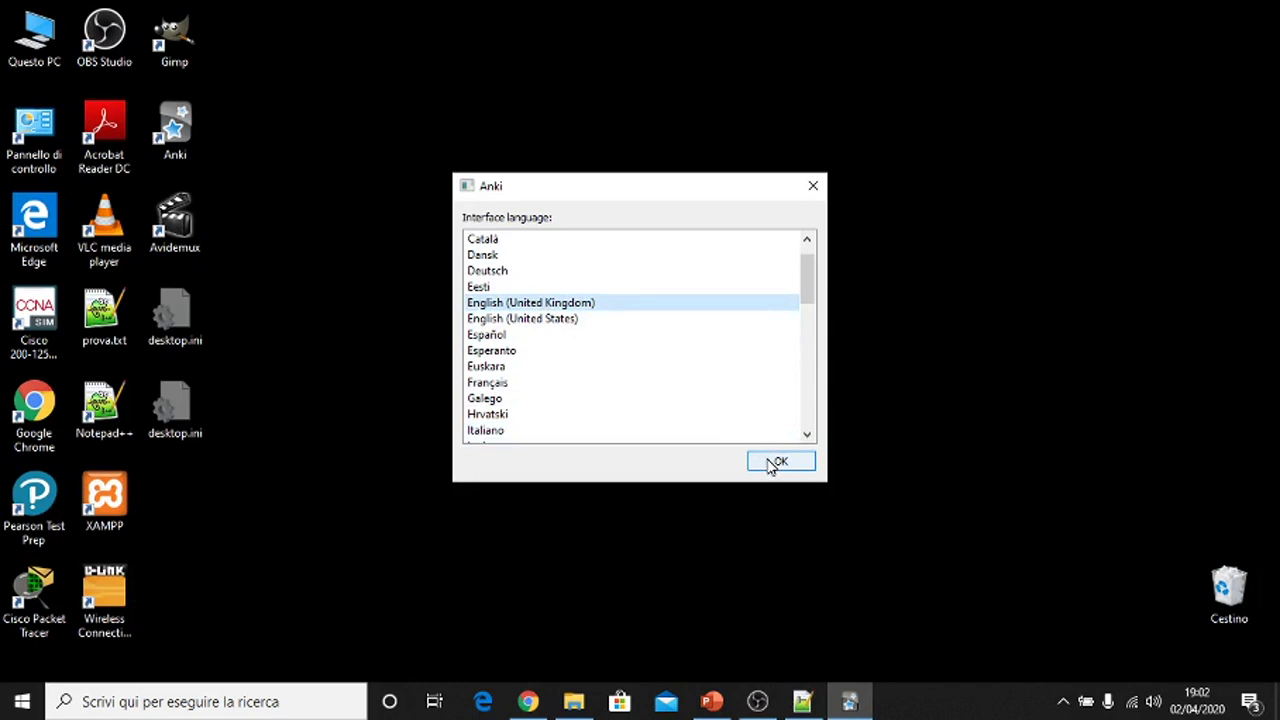
left_click(776, 461)
left_click(778, 461)
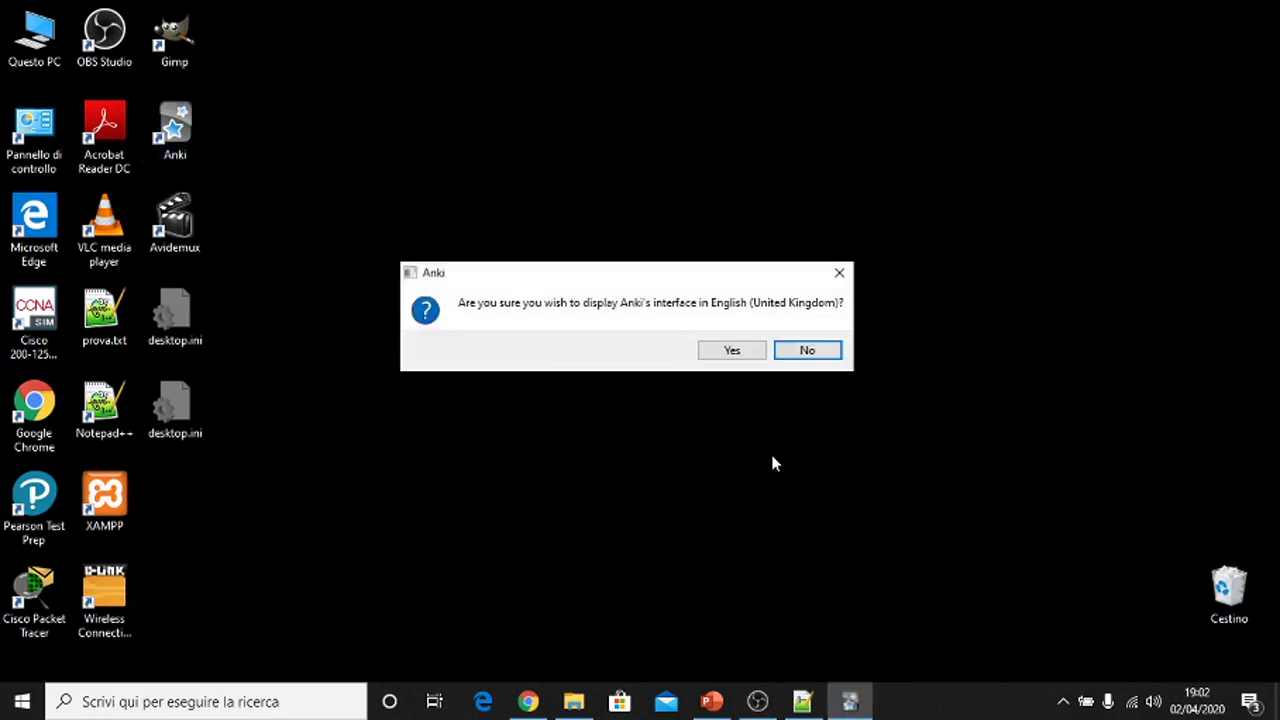
left_click(738, 353)
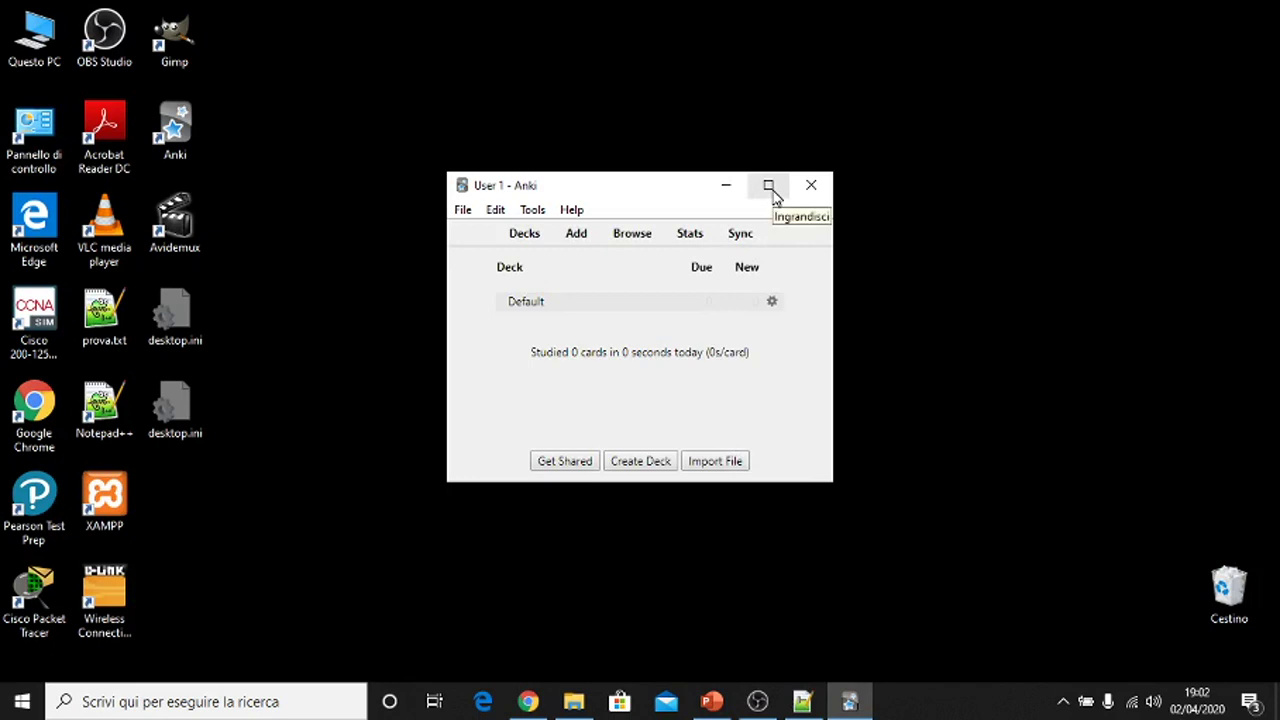
- Maximize the Anki window and add a new deck named CCNA 200-301
left_click(769, 189)
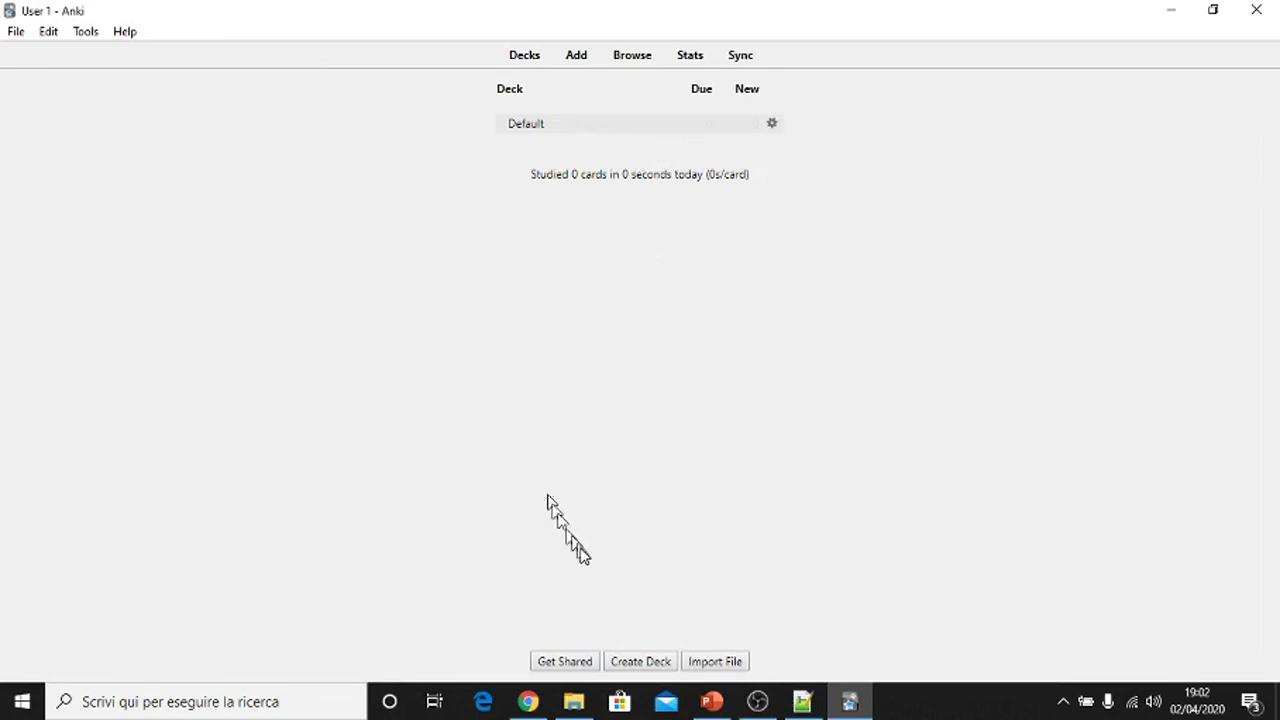
left_click(650, 663)
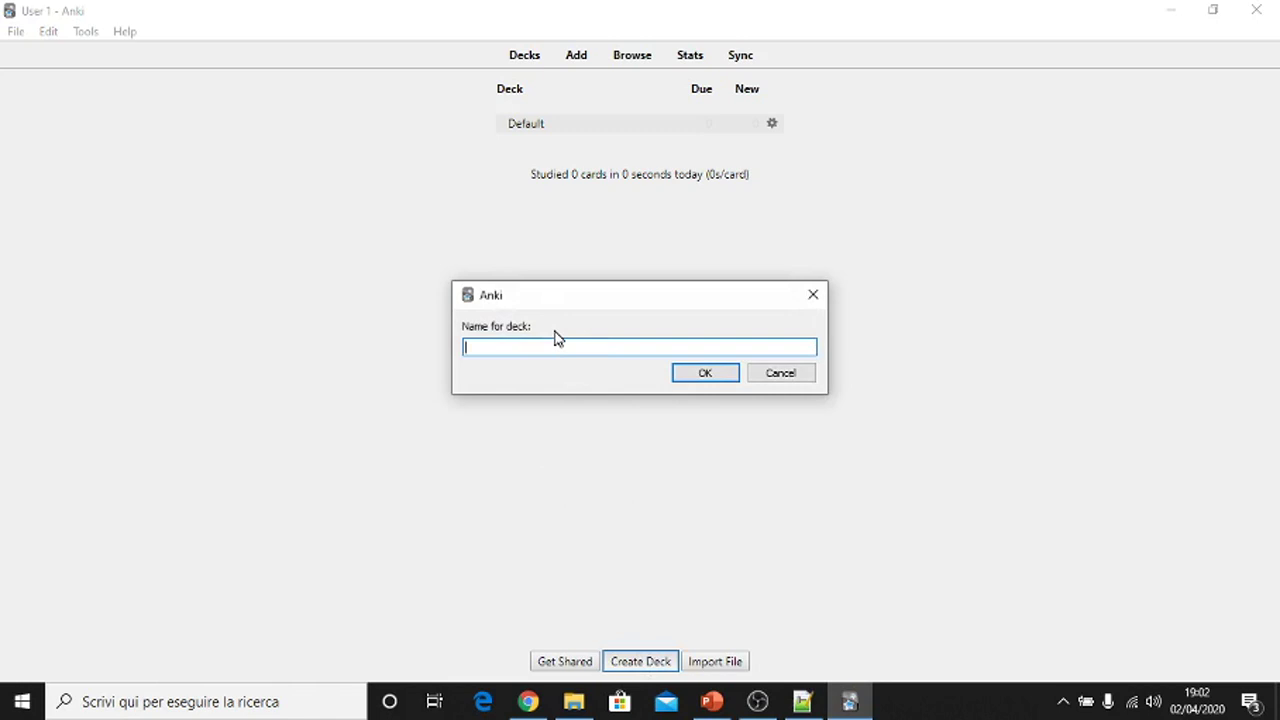
type("CCNA 200-301")
left_click(700, 374)
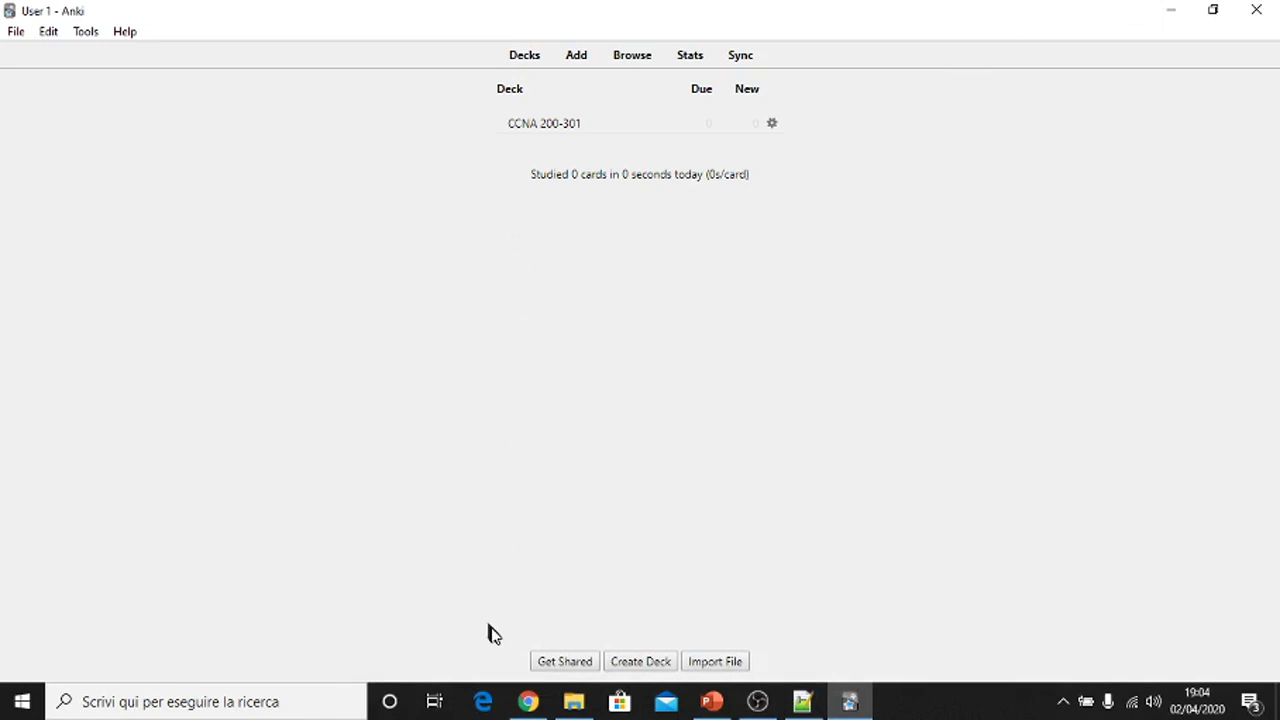
- Switch to Chrome and open a blank new tab beside the AnkiWeb download tab
left_click(528, 701)
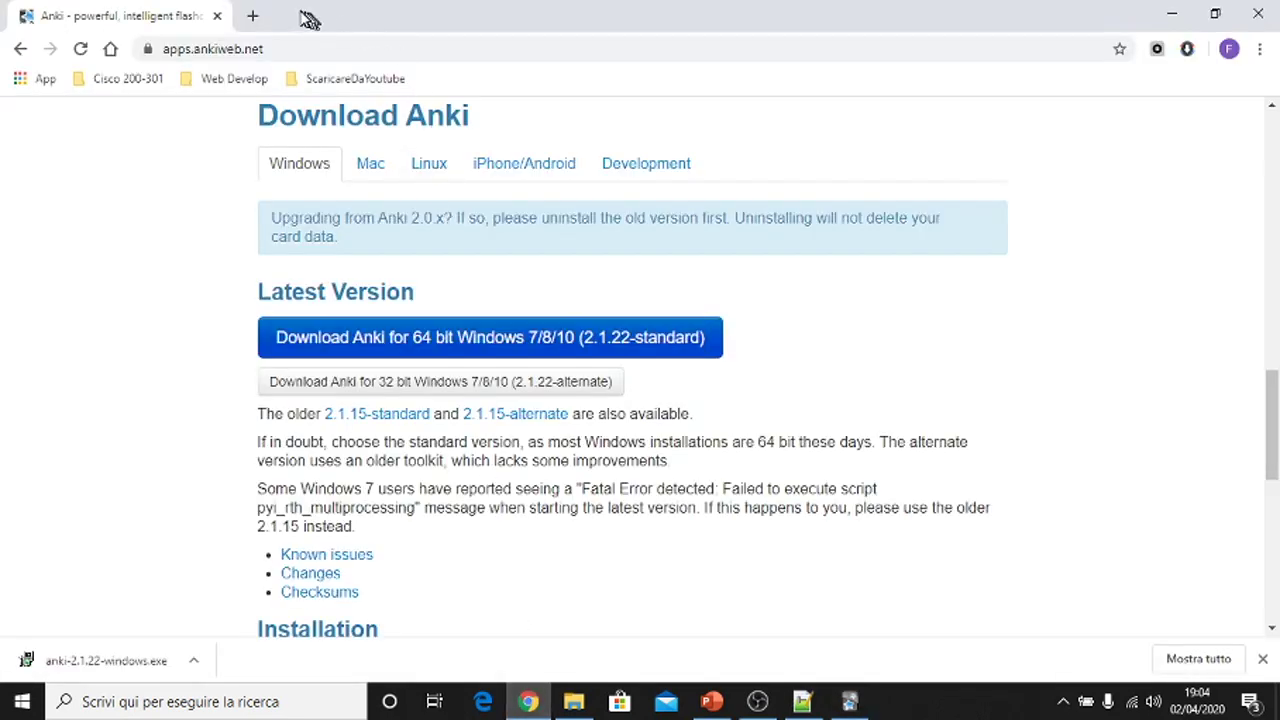
left_click(256, 16)
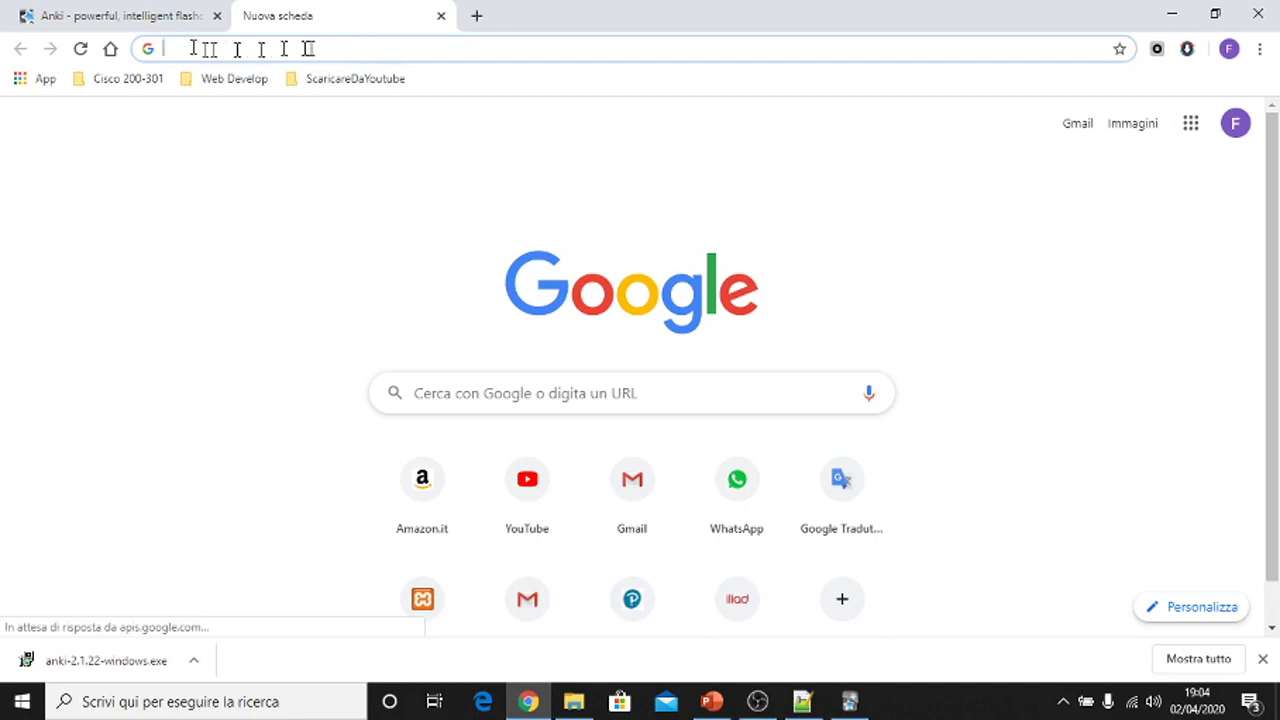
left_click(150, 20)
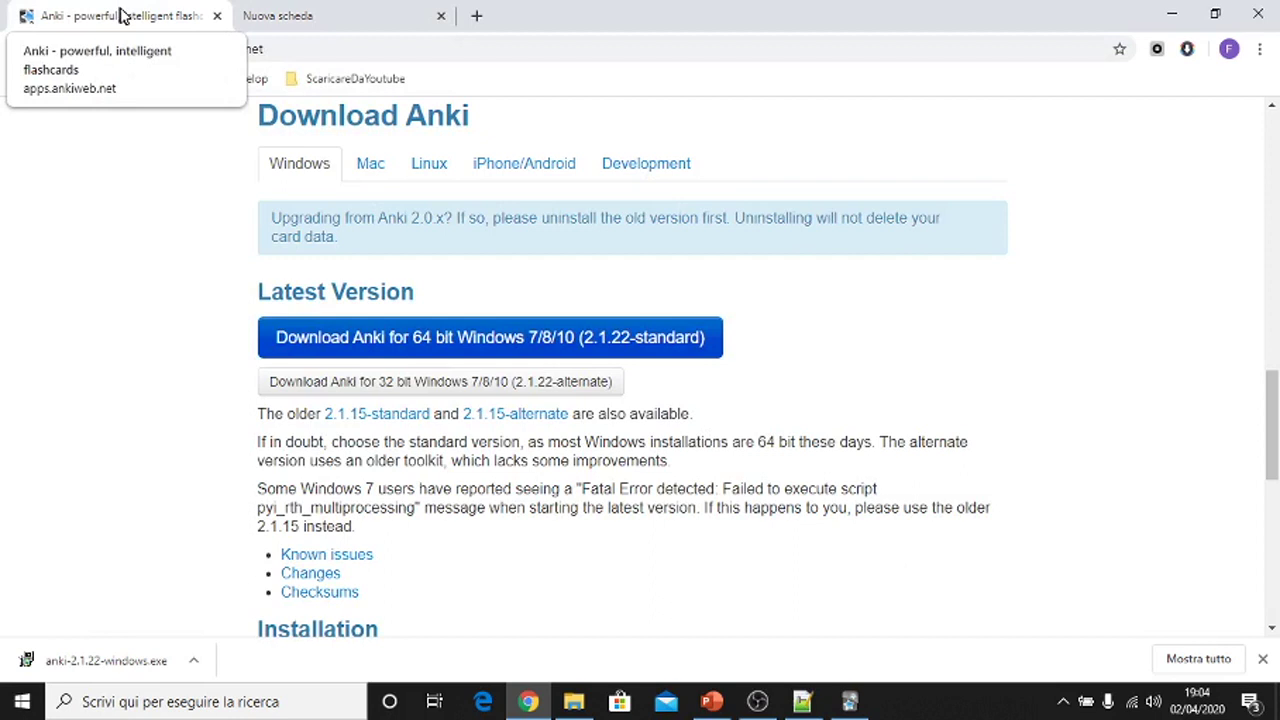
left_click(305, 19)
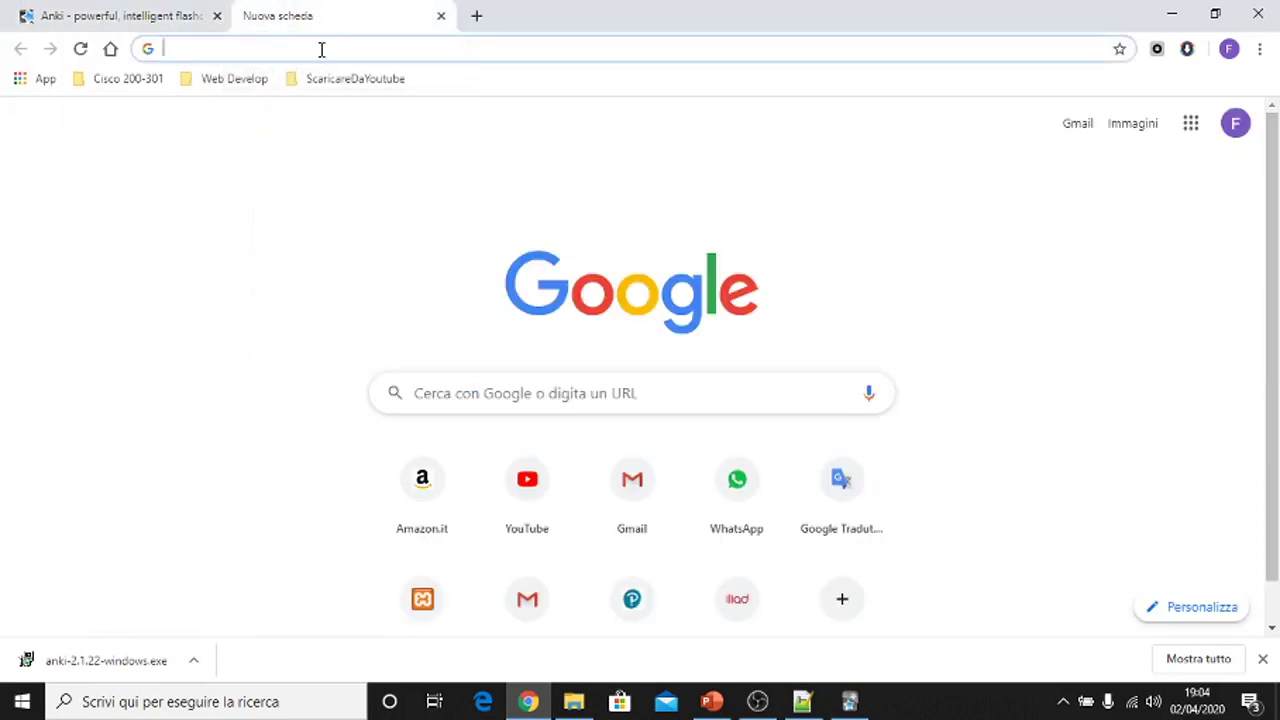
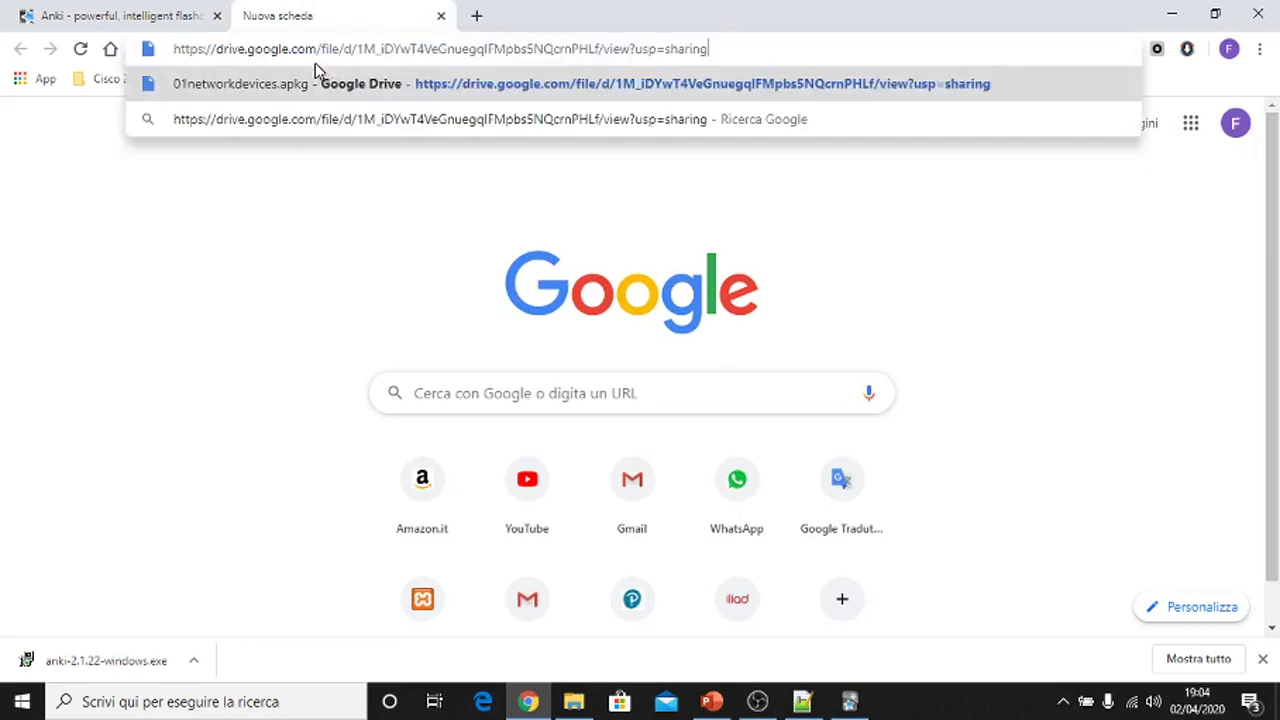
- Open the pasted Google Drive sharing link and download 01networkdevices.apkg
key("Return")
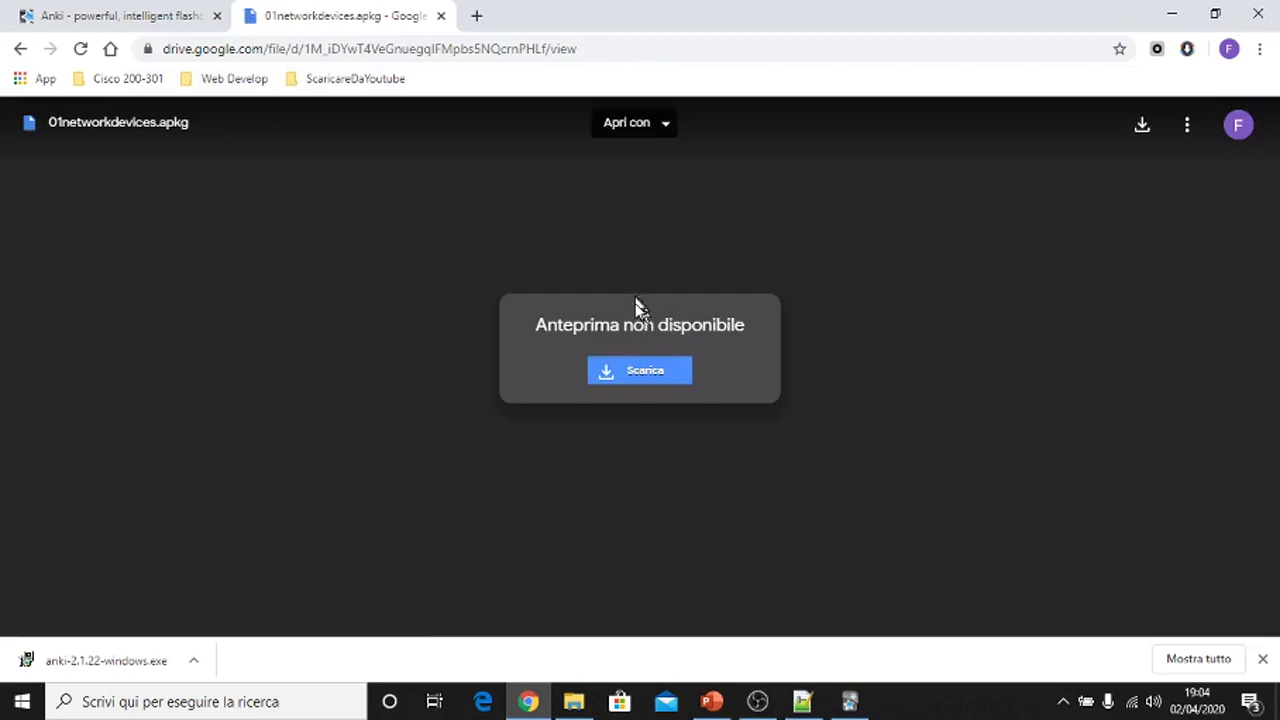
left_click(640, 372)
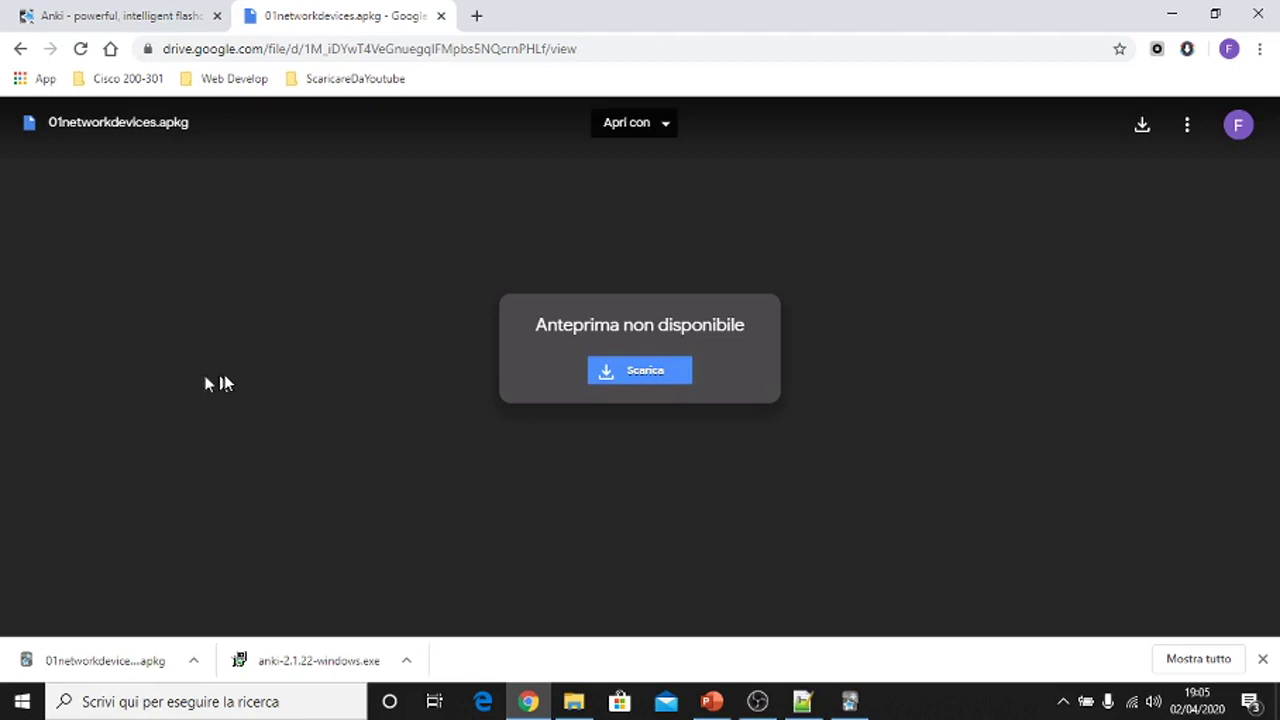
- Import 01networkdevices (1).apkg from the Download folder through File > Import
left_click(849, 701)
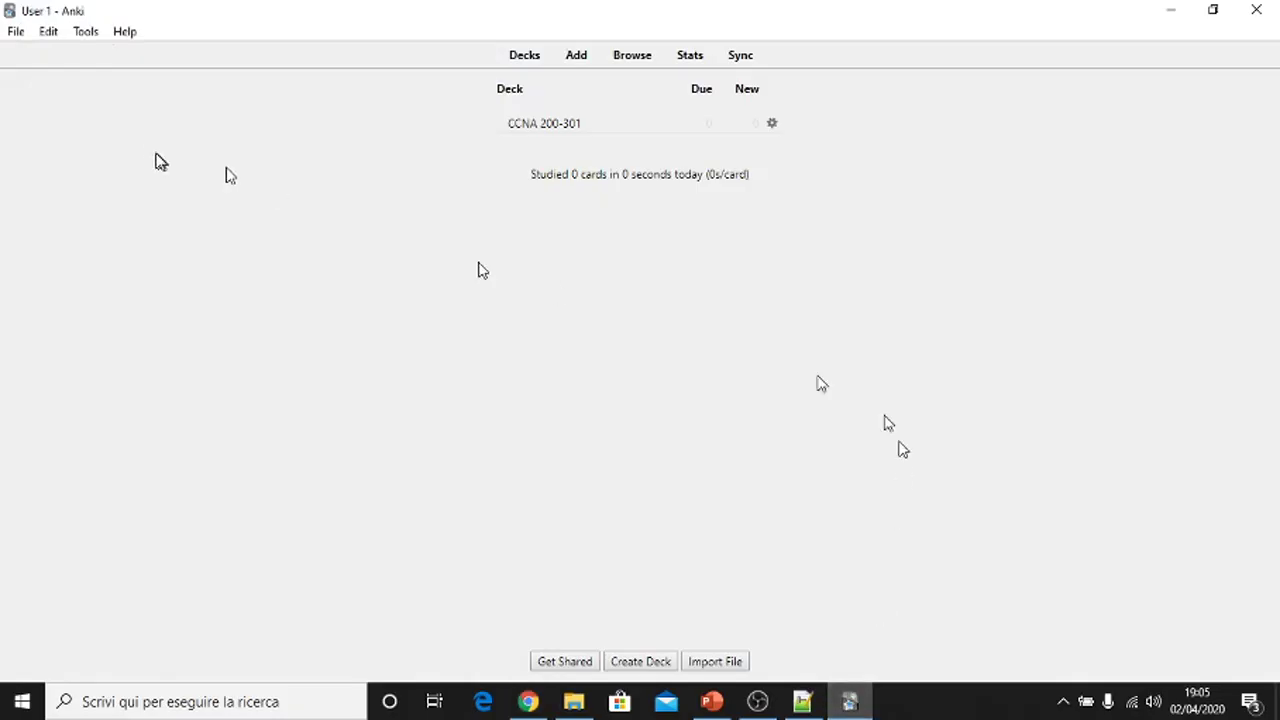
left_click(12, 31)
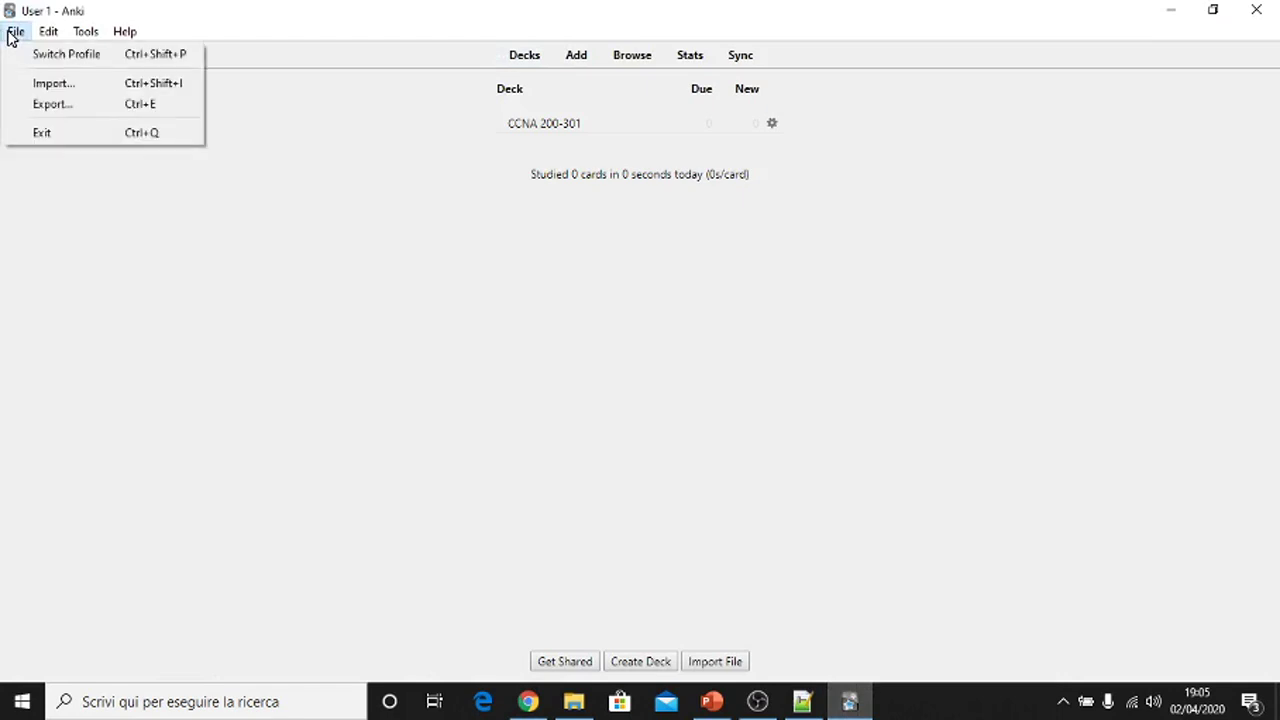
left_click(40, 84)
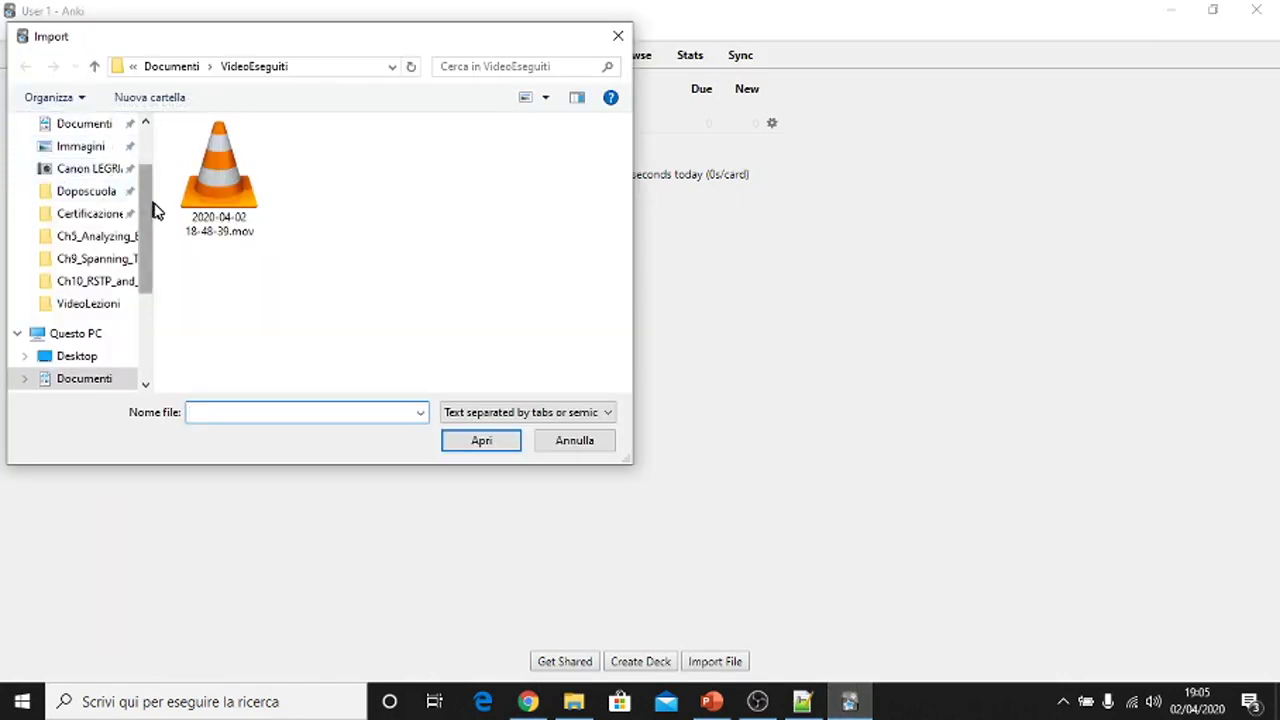
left_click_drag(147, 207, 155, 140)
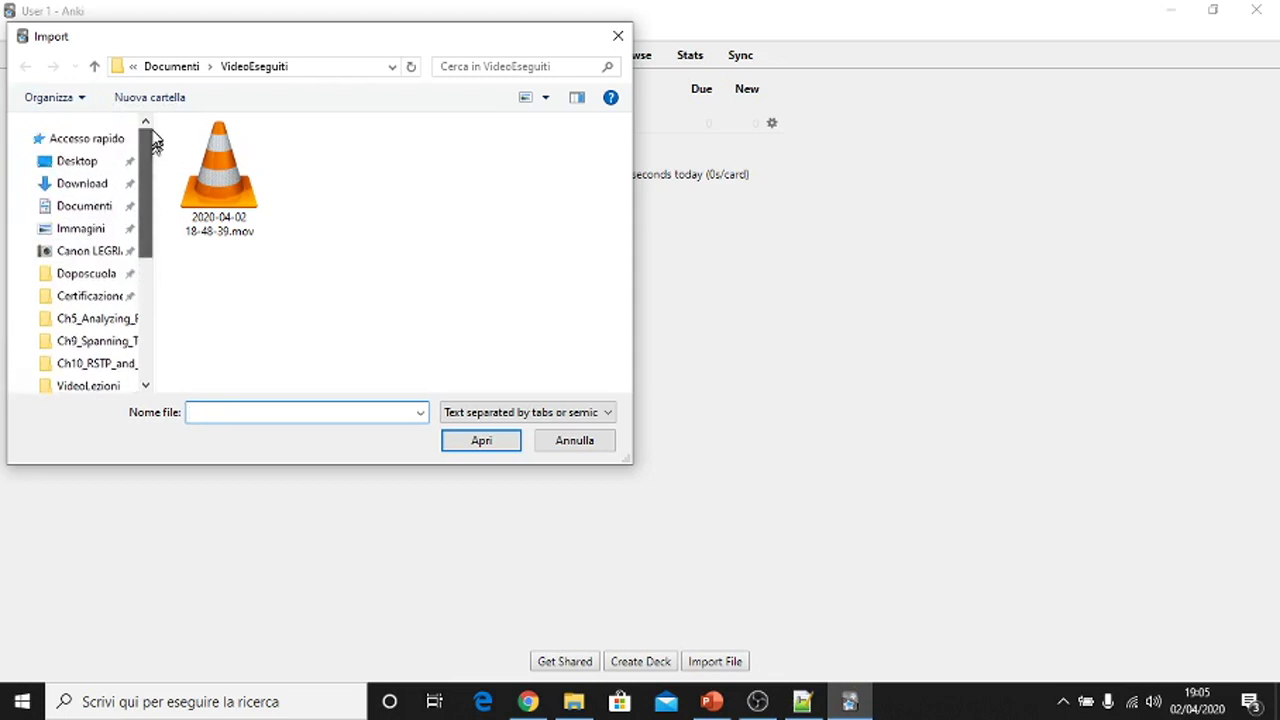
left_click(95, 188)
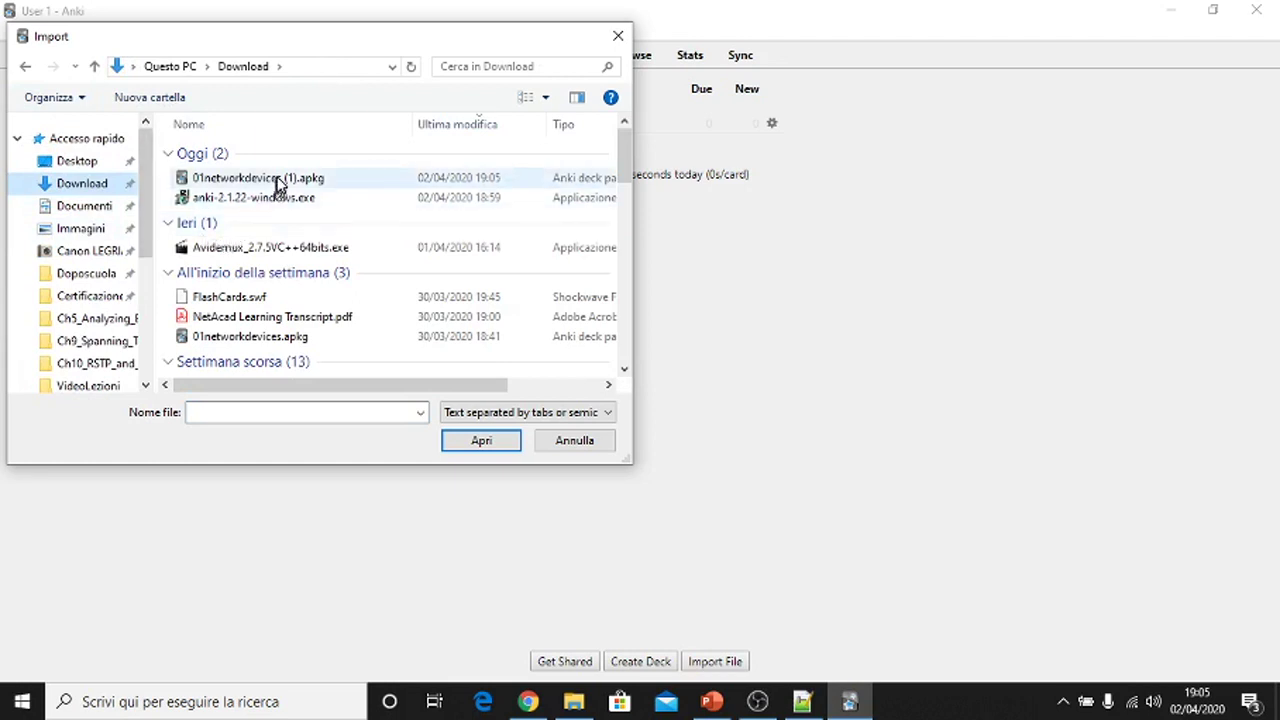
left_click(279, 180)
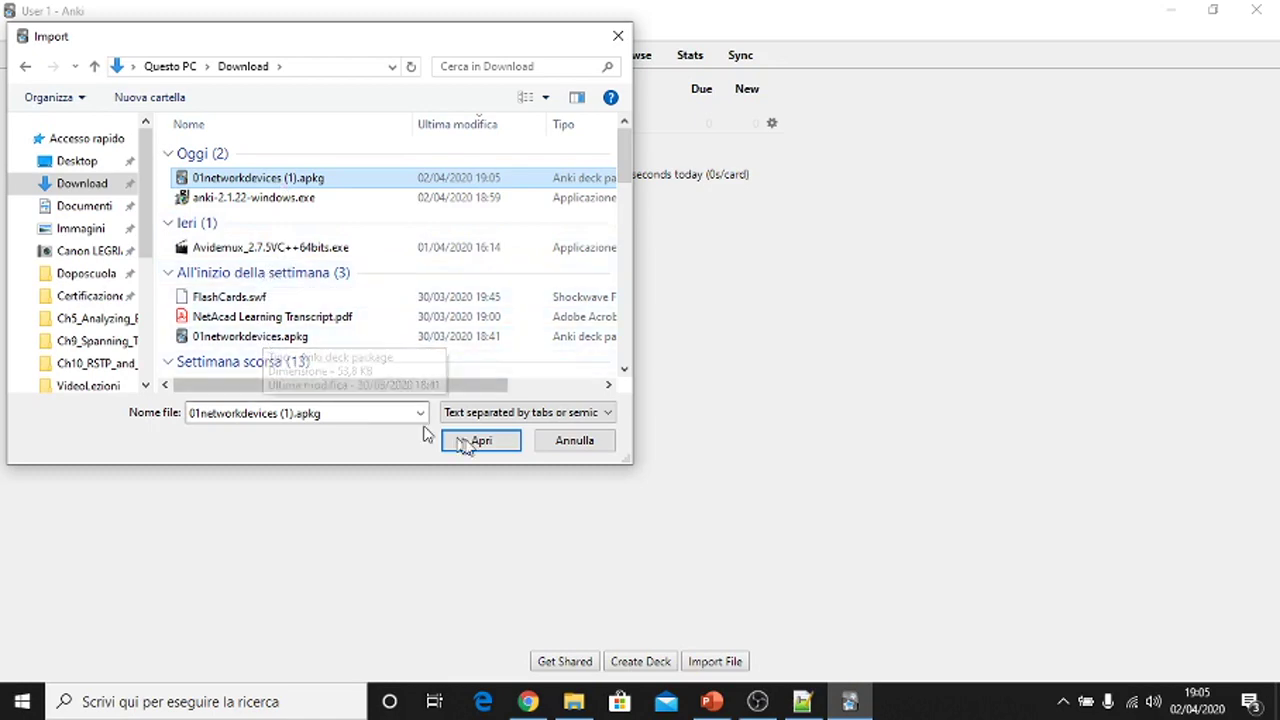
left_click(462, 442)
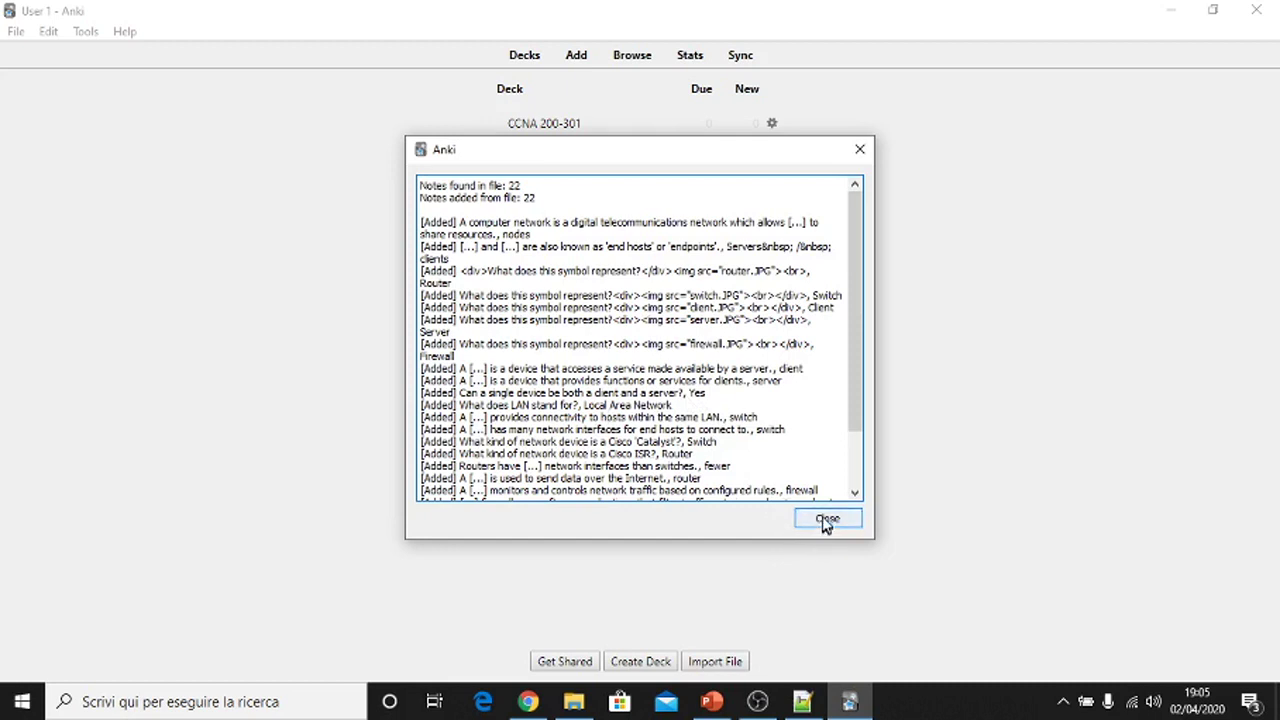
- Close the import report to reveal the 01networkdevices deck with 20 new cards
left_click_drag(790, 468, 585, 248)
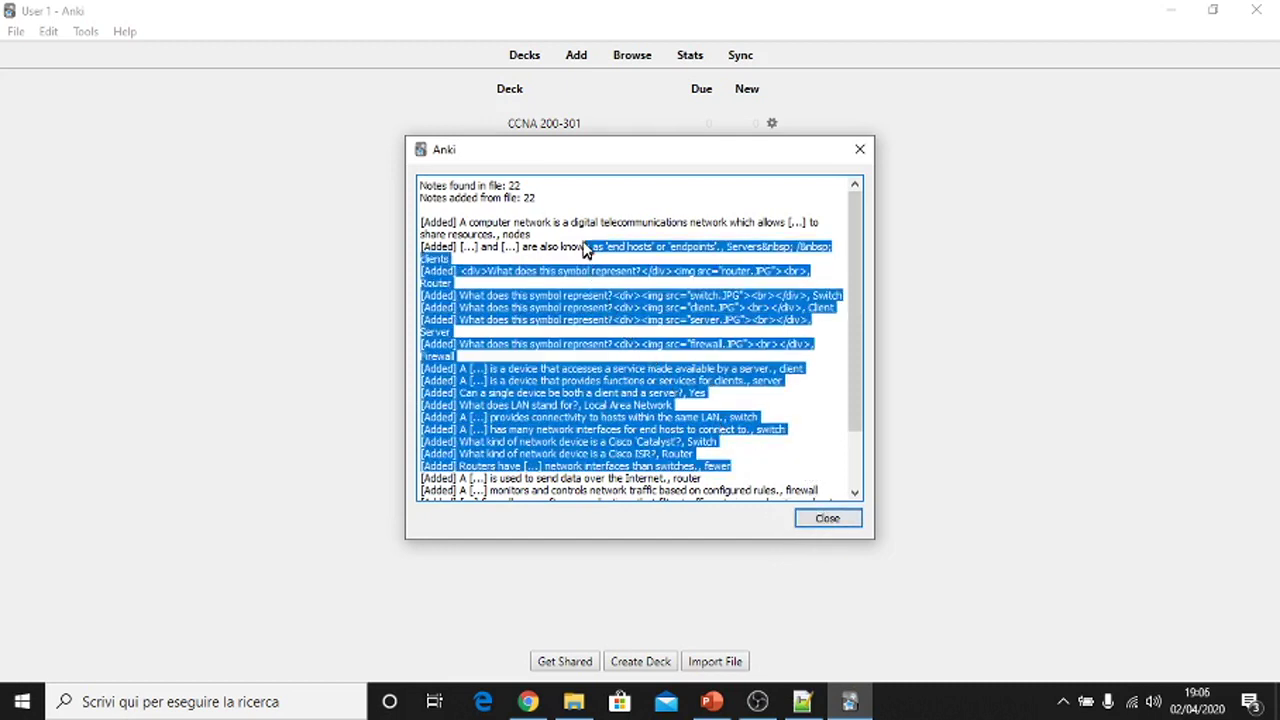
left_click(840, 522)
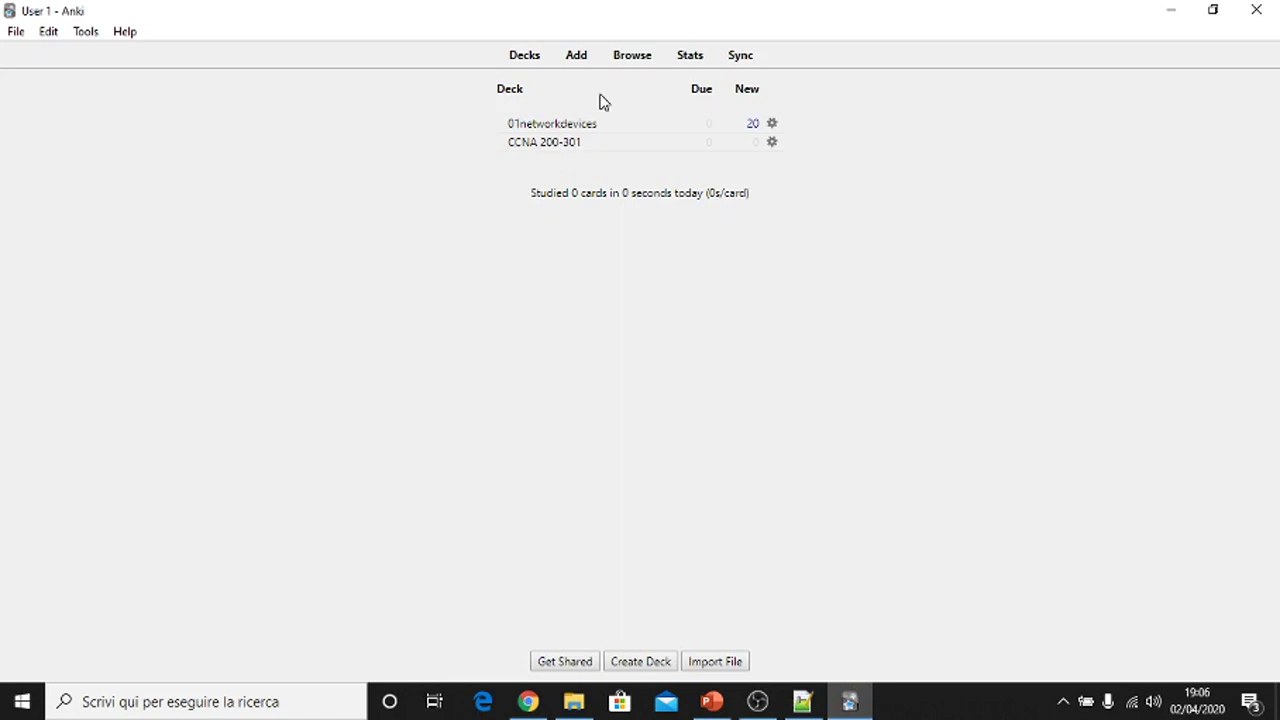
- Filter the card browser to the 01networkdevices deck and select all 22 cards
left_click(622, 60)
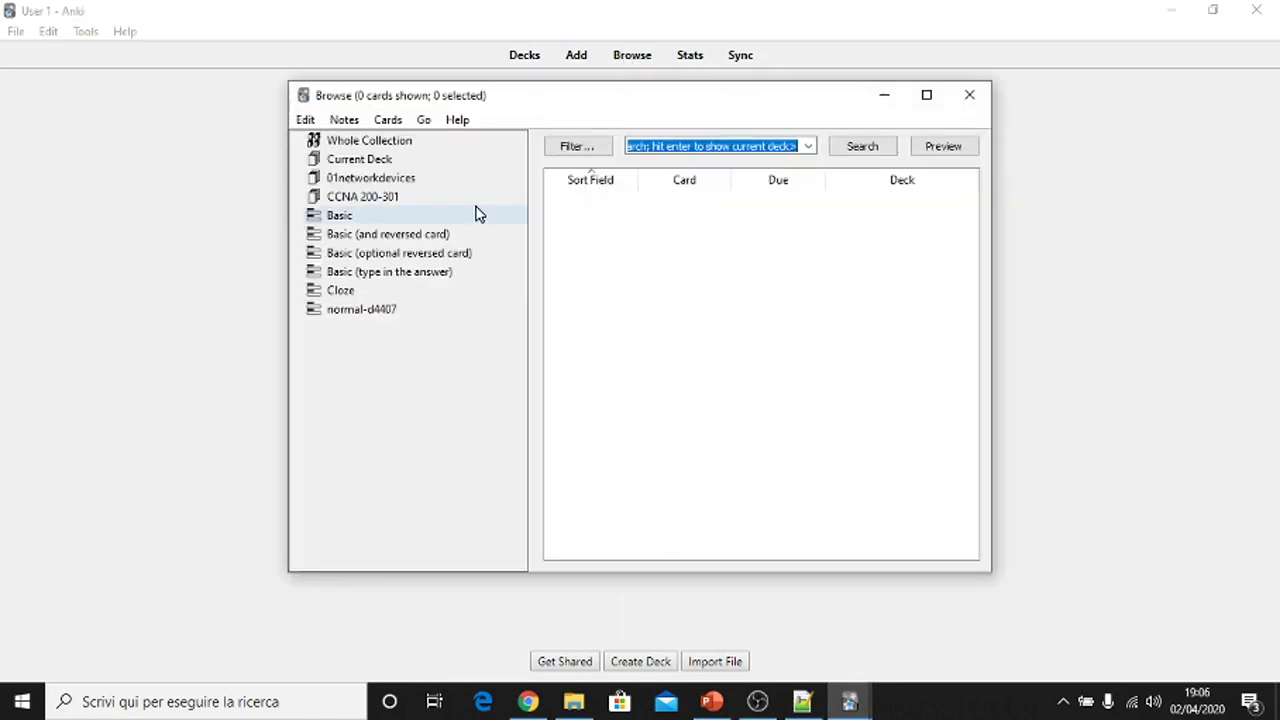
left_click(366, 180)
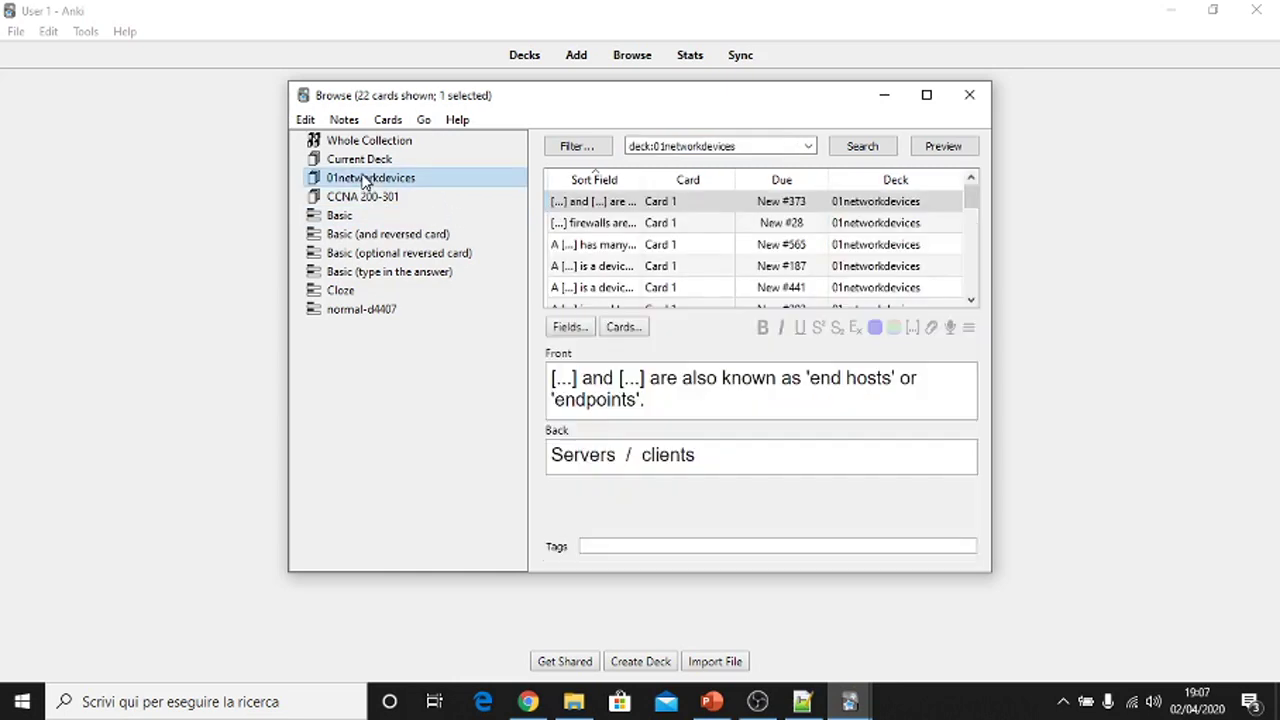
left_click(306, 120)
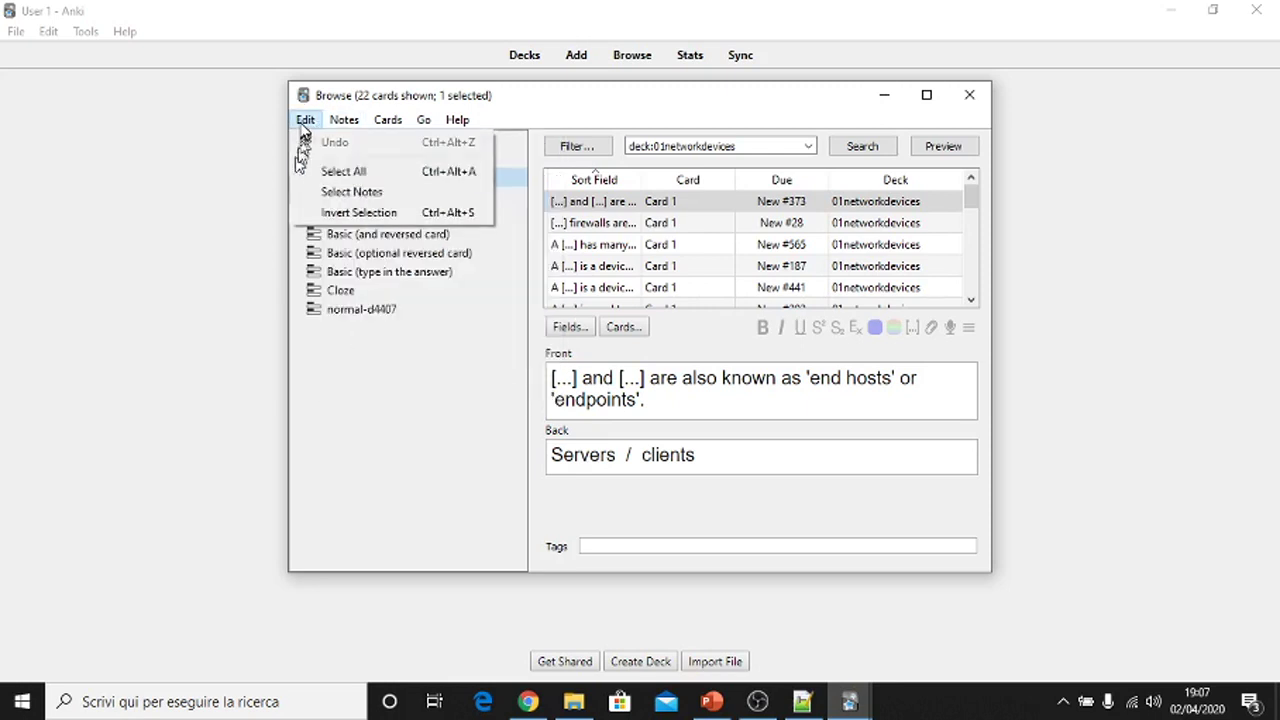
left_click(316, 172)
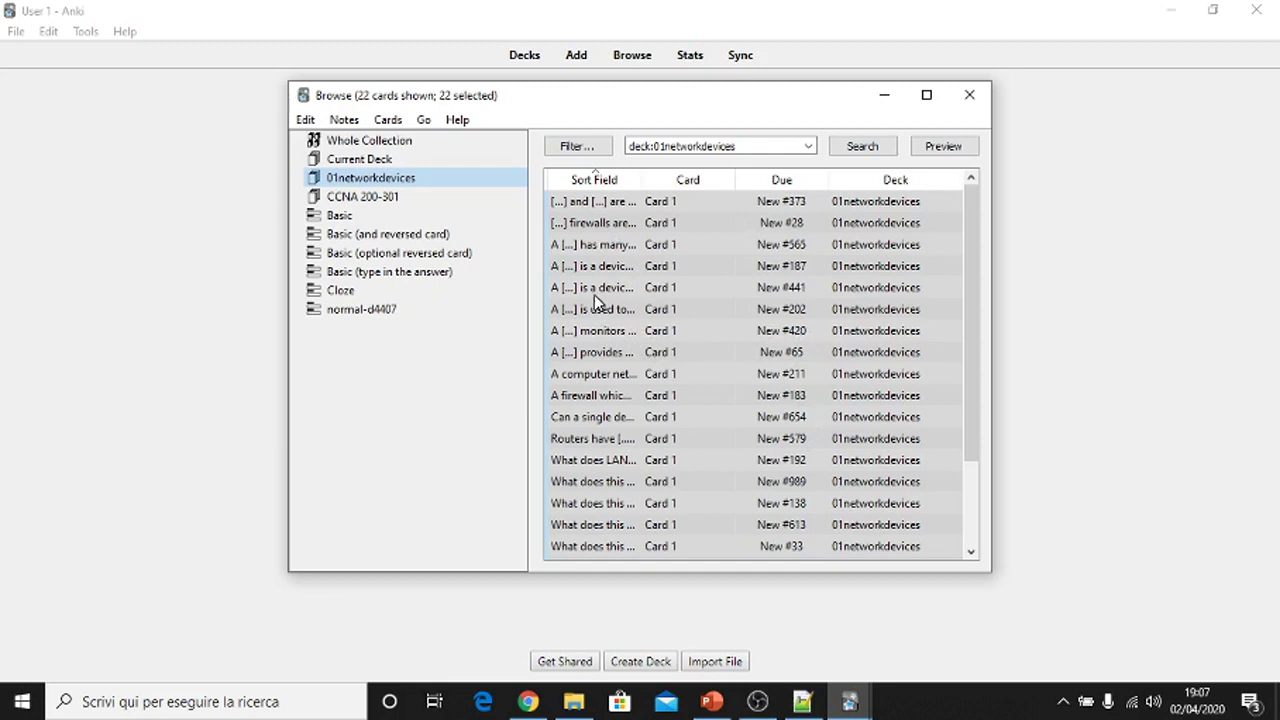
left_click(386, 121)
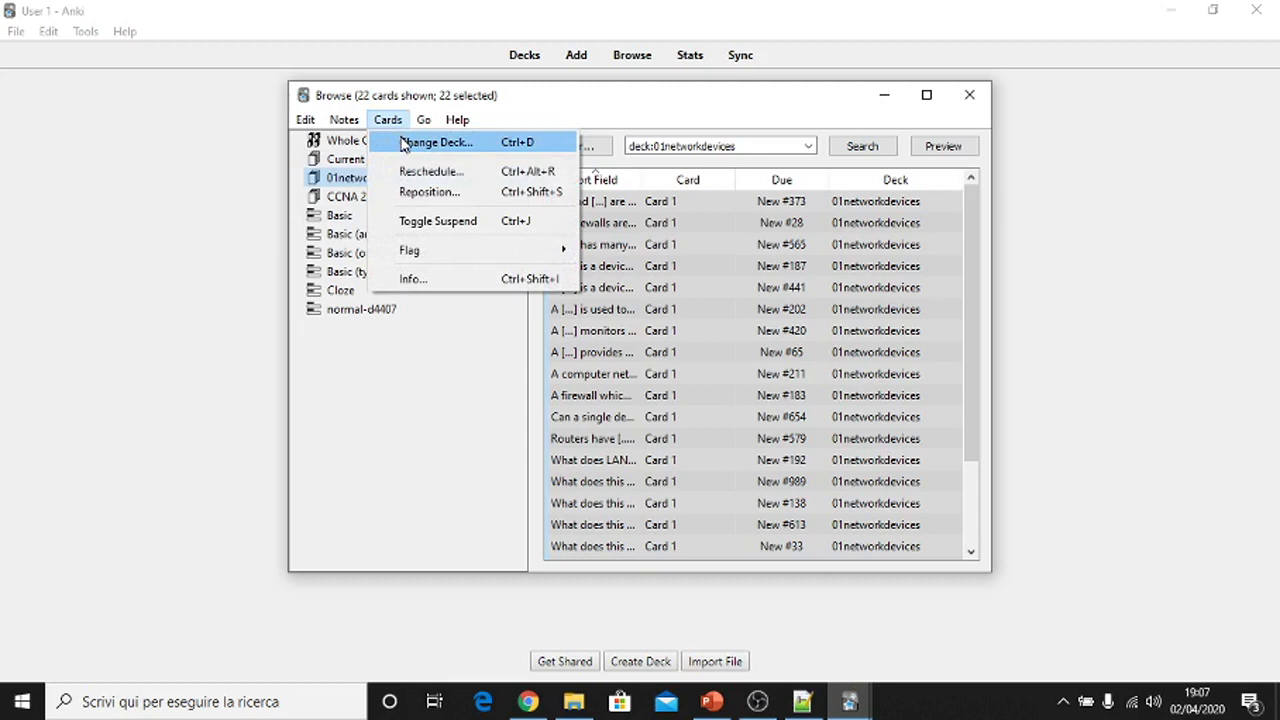
- Change the deck of the 22 selected cards to CCNA 200-301 and close the browser
left_click(404, 143)
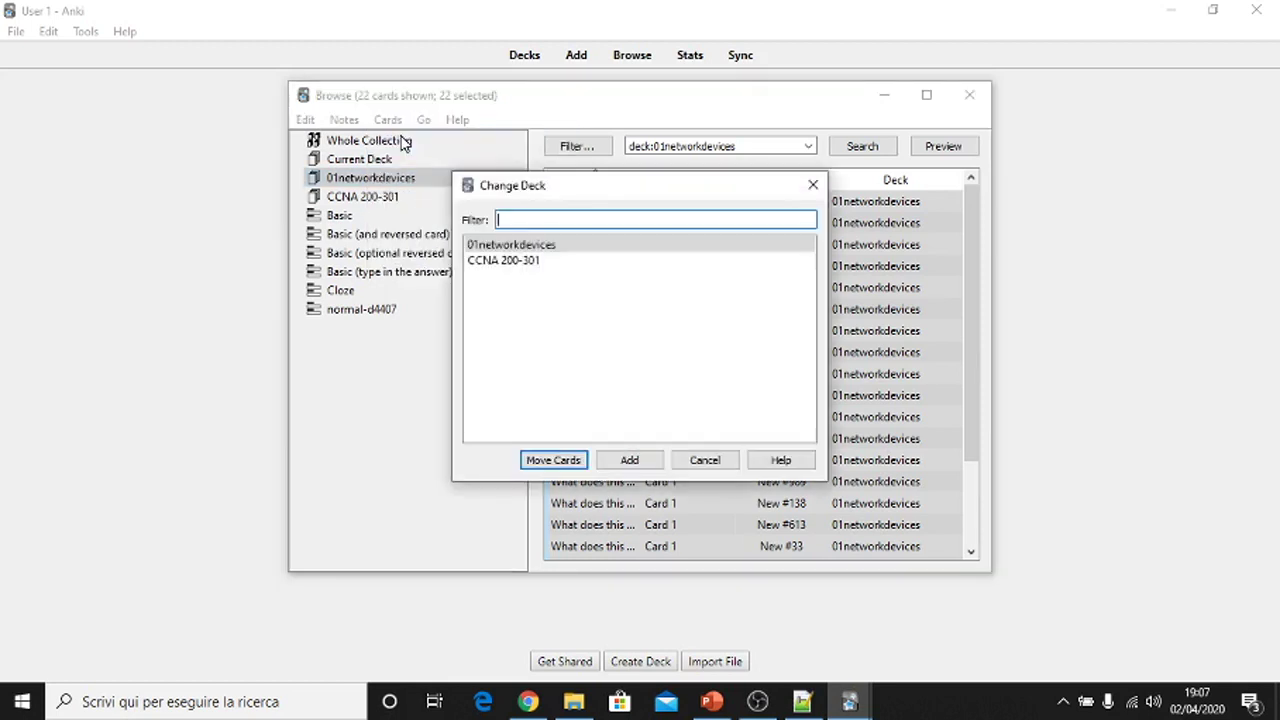
left_click(520, 264)
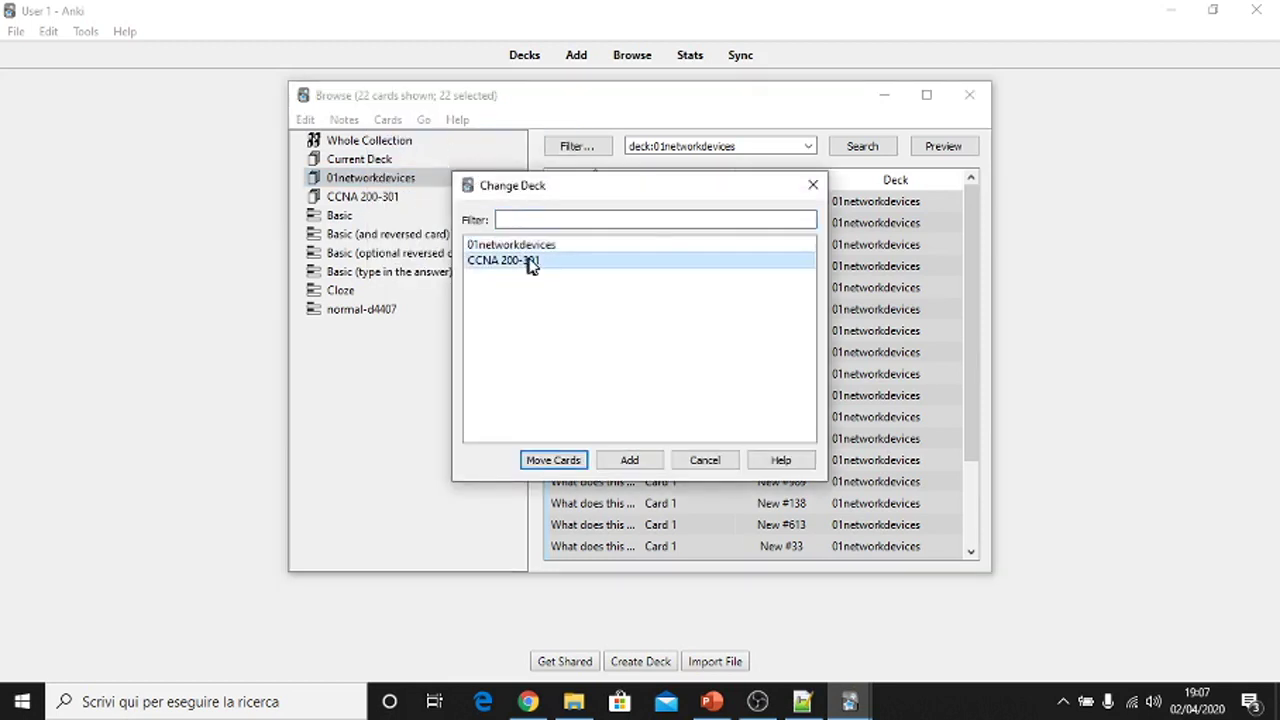
left_click(554, 461)
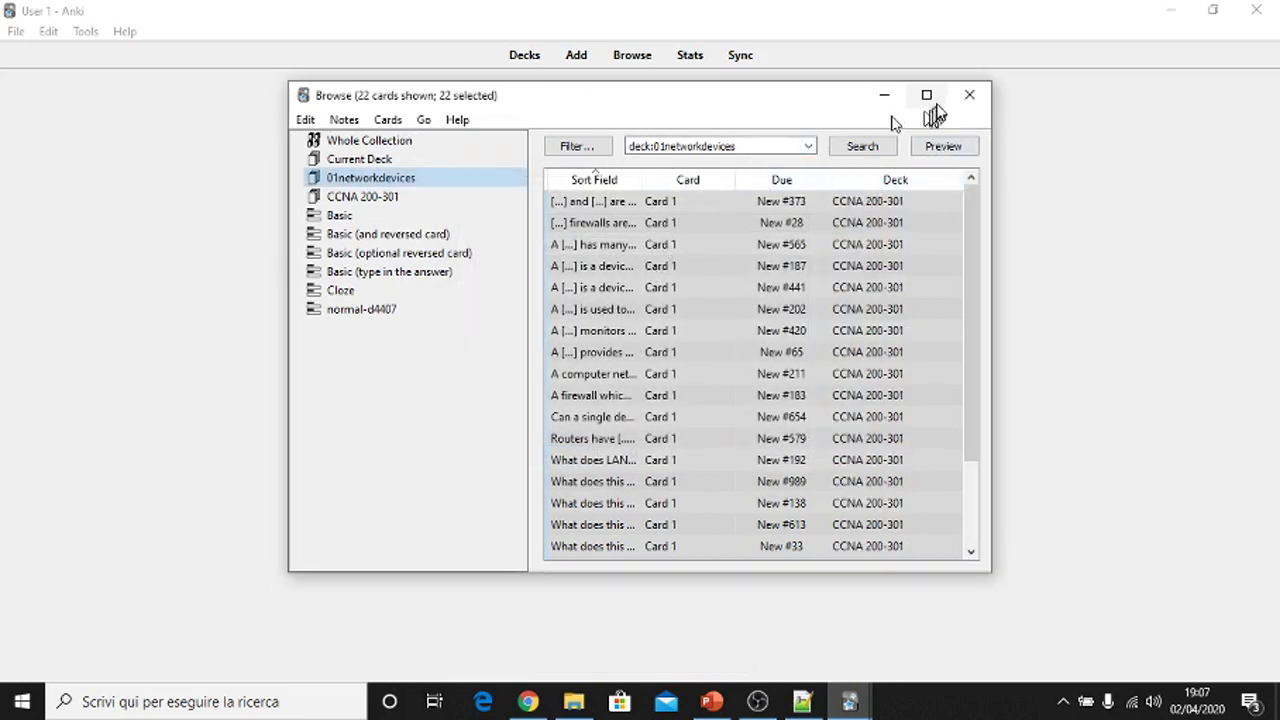
left_click(967, 96)
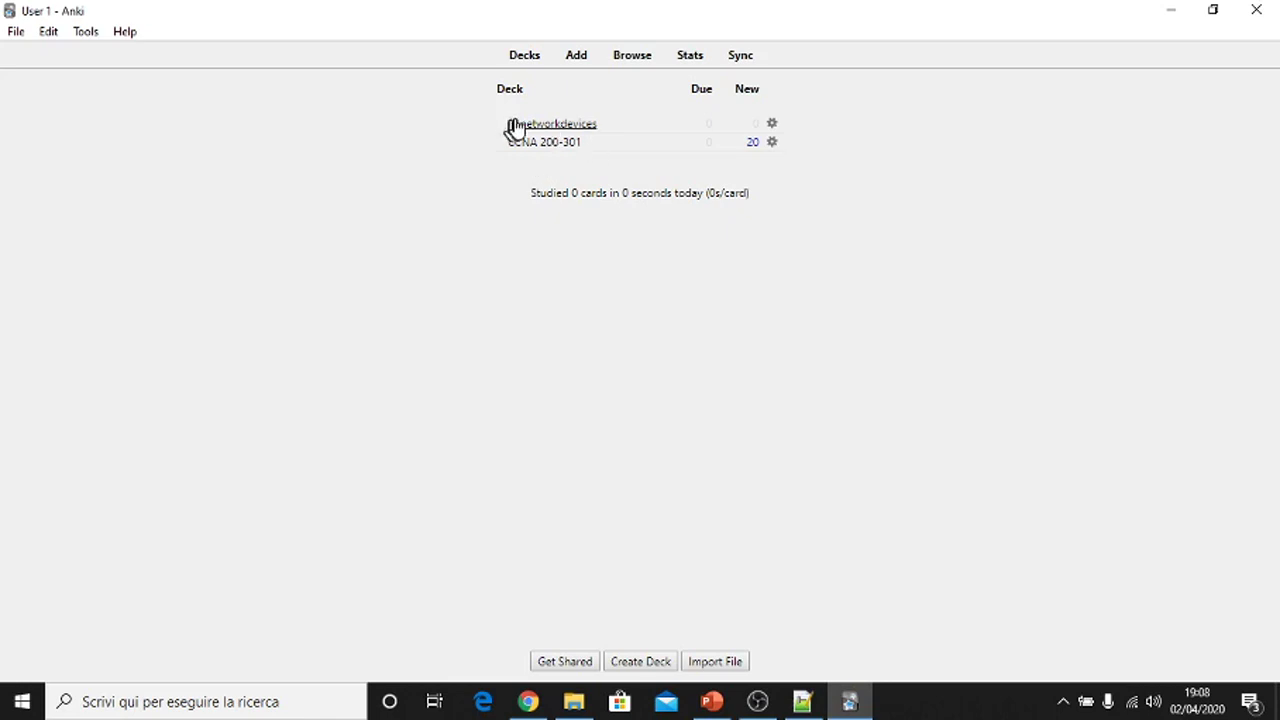
- Delete the empty 01networkdevices deck and open the CCNA 200-301 overview showing 20 new cards
left_click_drag(509, 126, 775, 131)
left_click(772, 125)
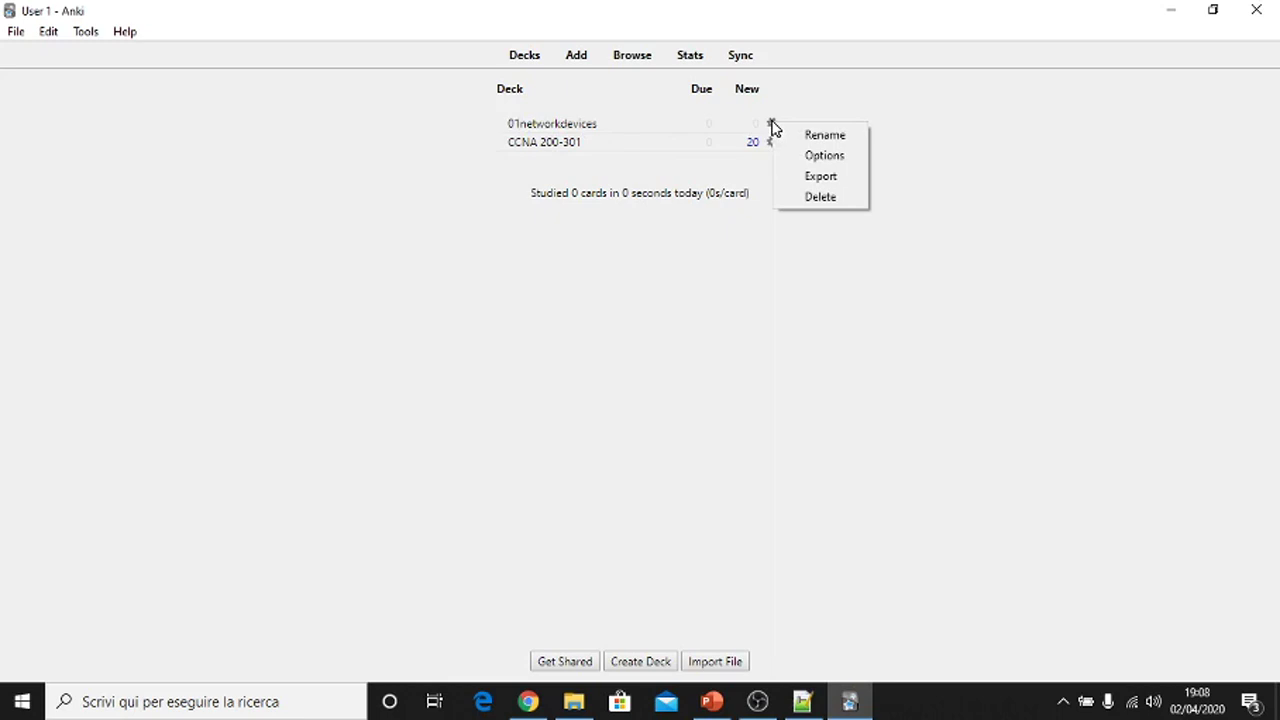
left_click(801, 196)
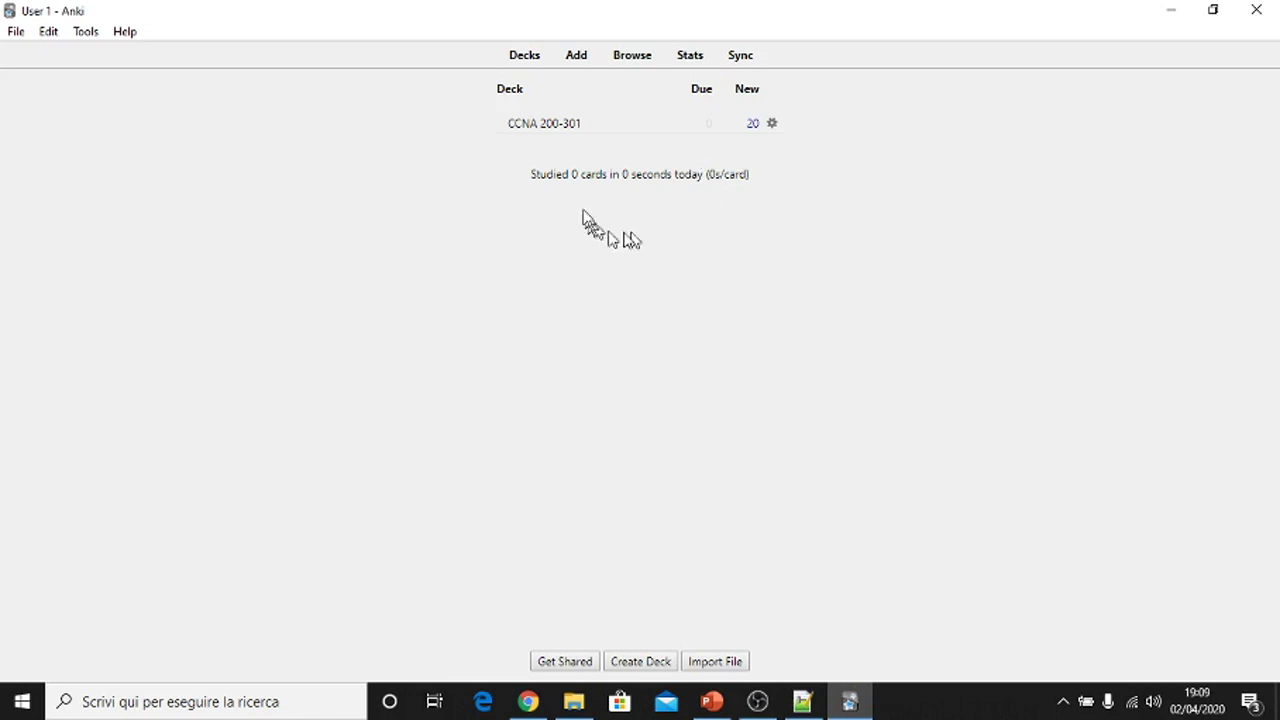
left_click(548, 135)
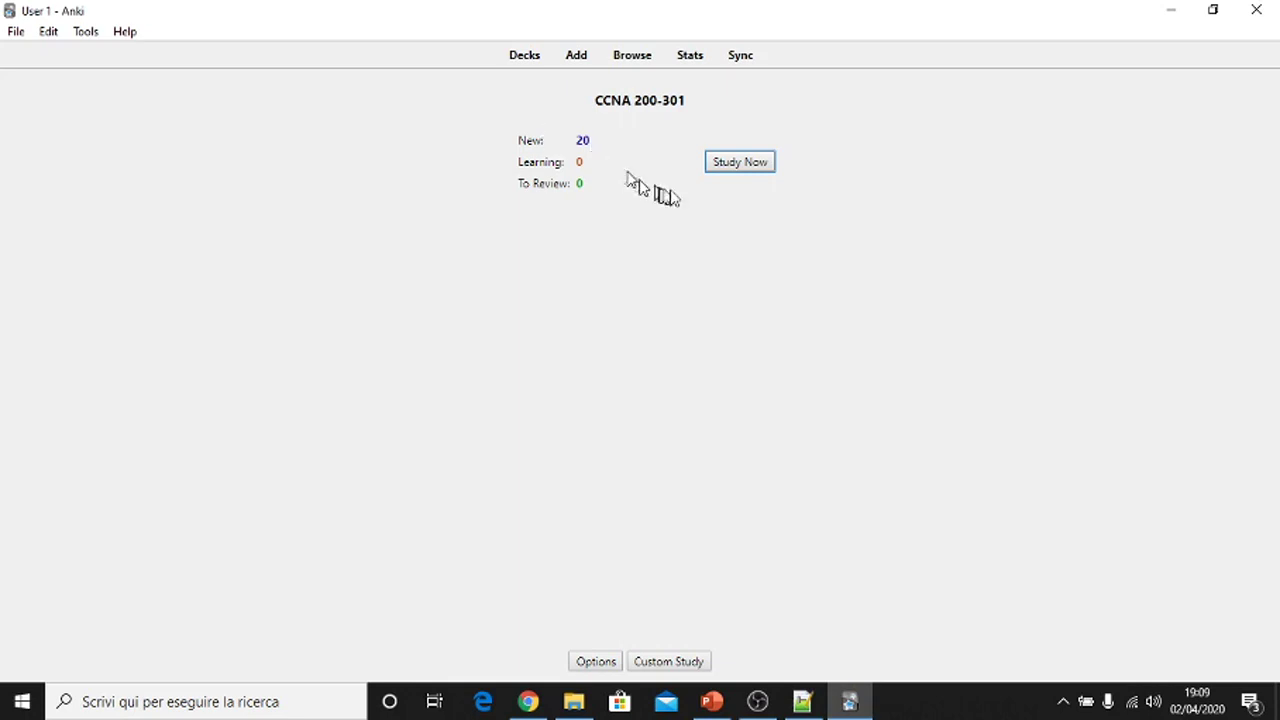
- Study CCNA 200-301: rate the firewall card Good, then reveal Server on the symbol card
left_click(748, 172)
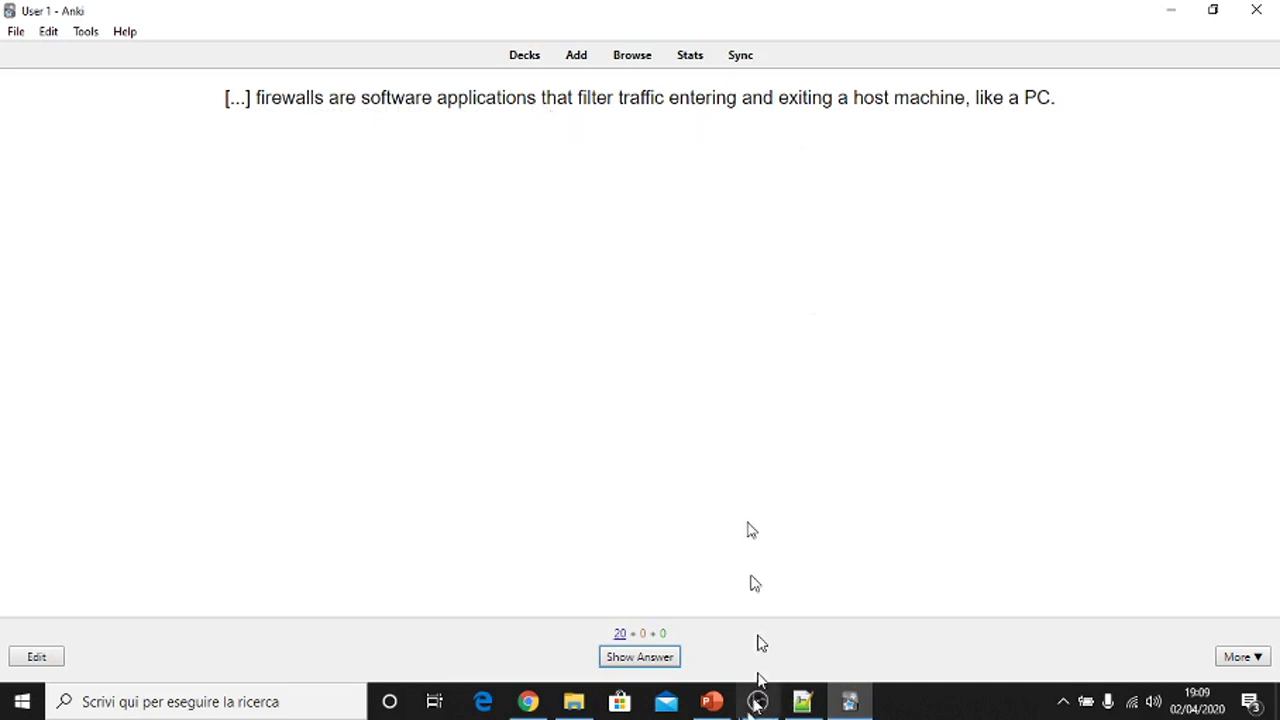
left_click(640, 659)
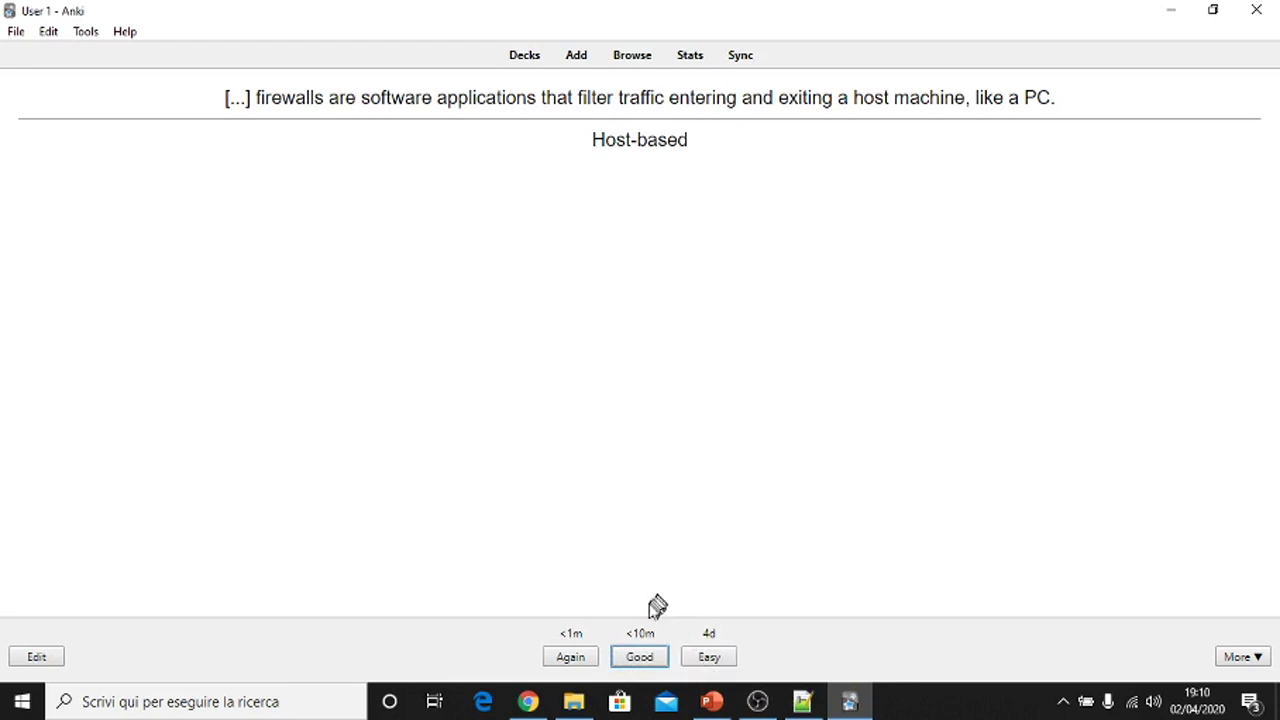
left_click(631, 660)
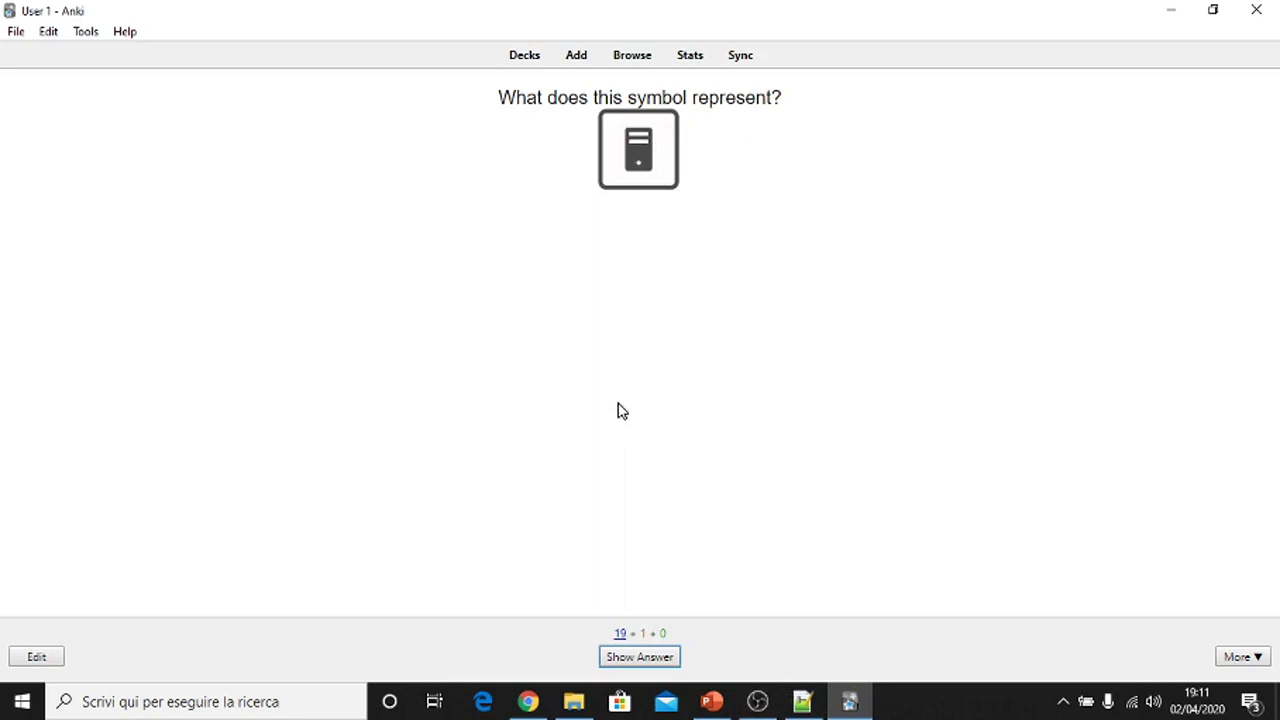
left_click(614, 660)
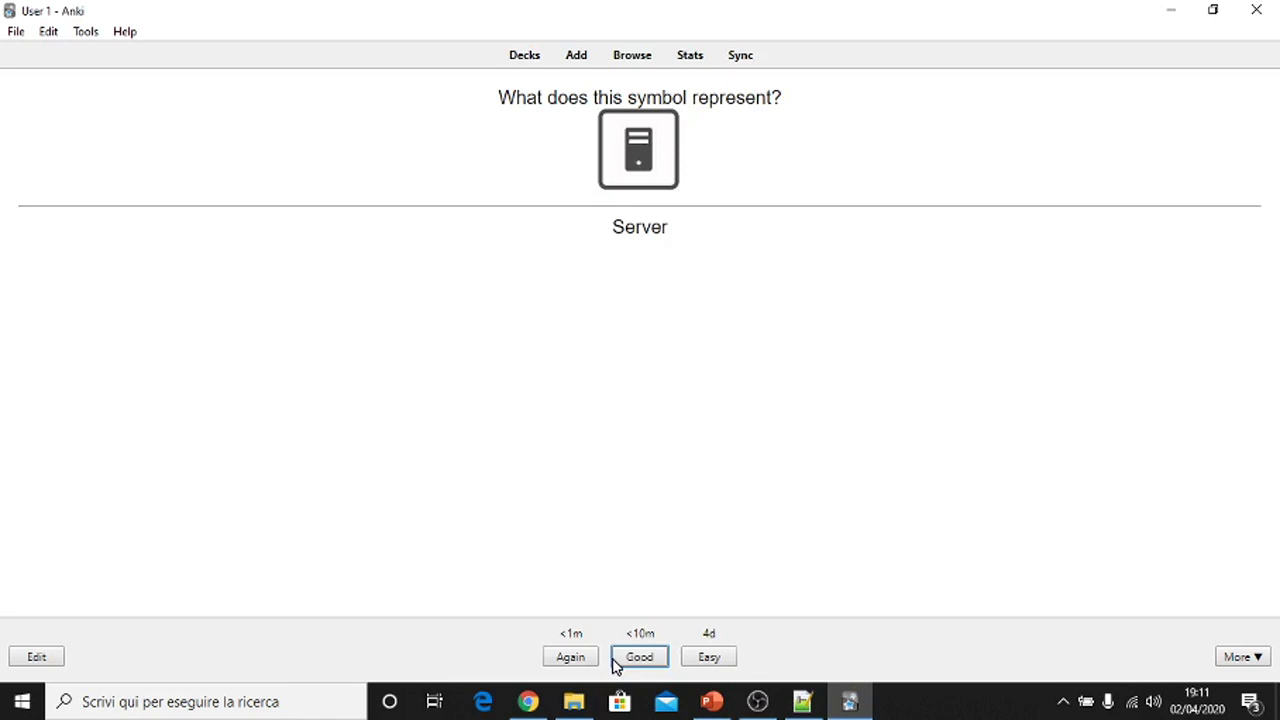